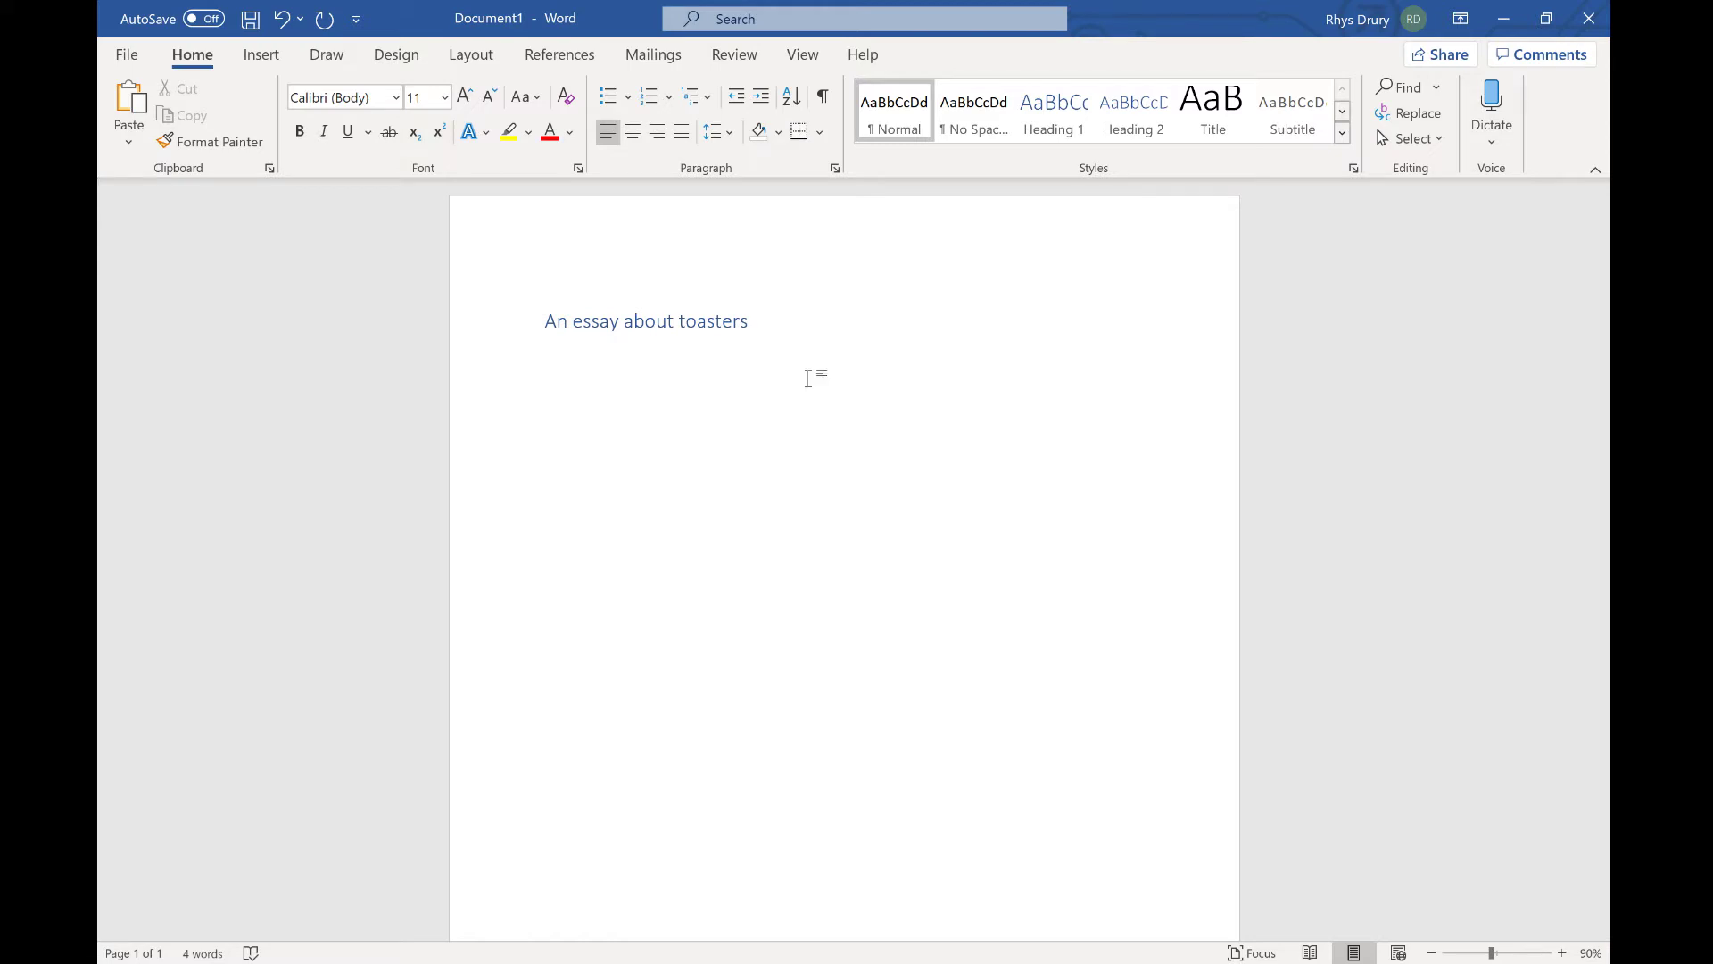
Write "Did you know that the toaster was in invented in 1983 by" below the heading, checking the invention year in the browser's Google results.
{"action": "type", "text": "Did you k"}
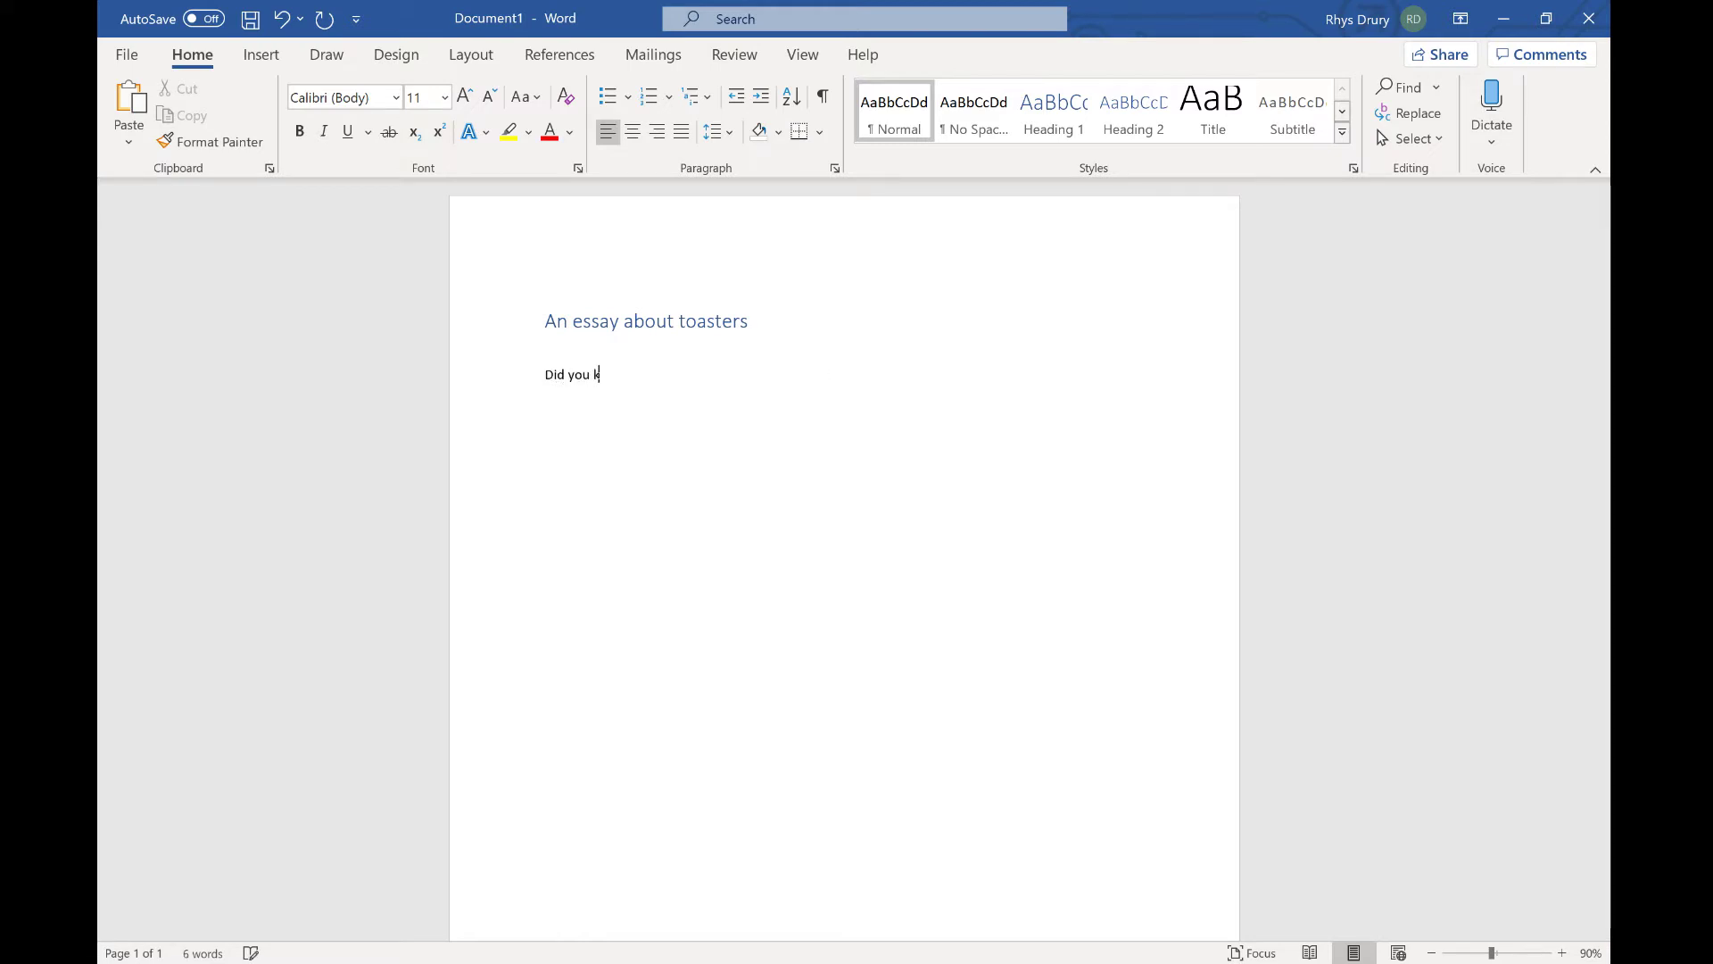
{"action": "type", "text": "now that the to"}
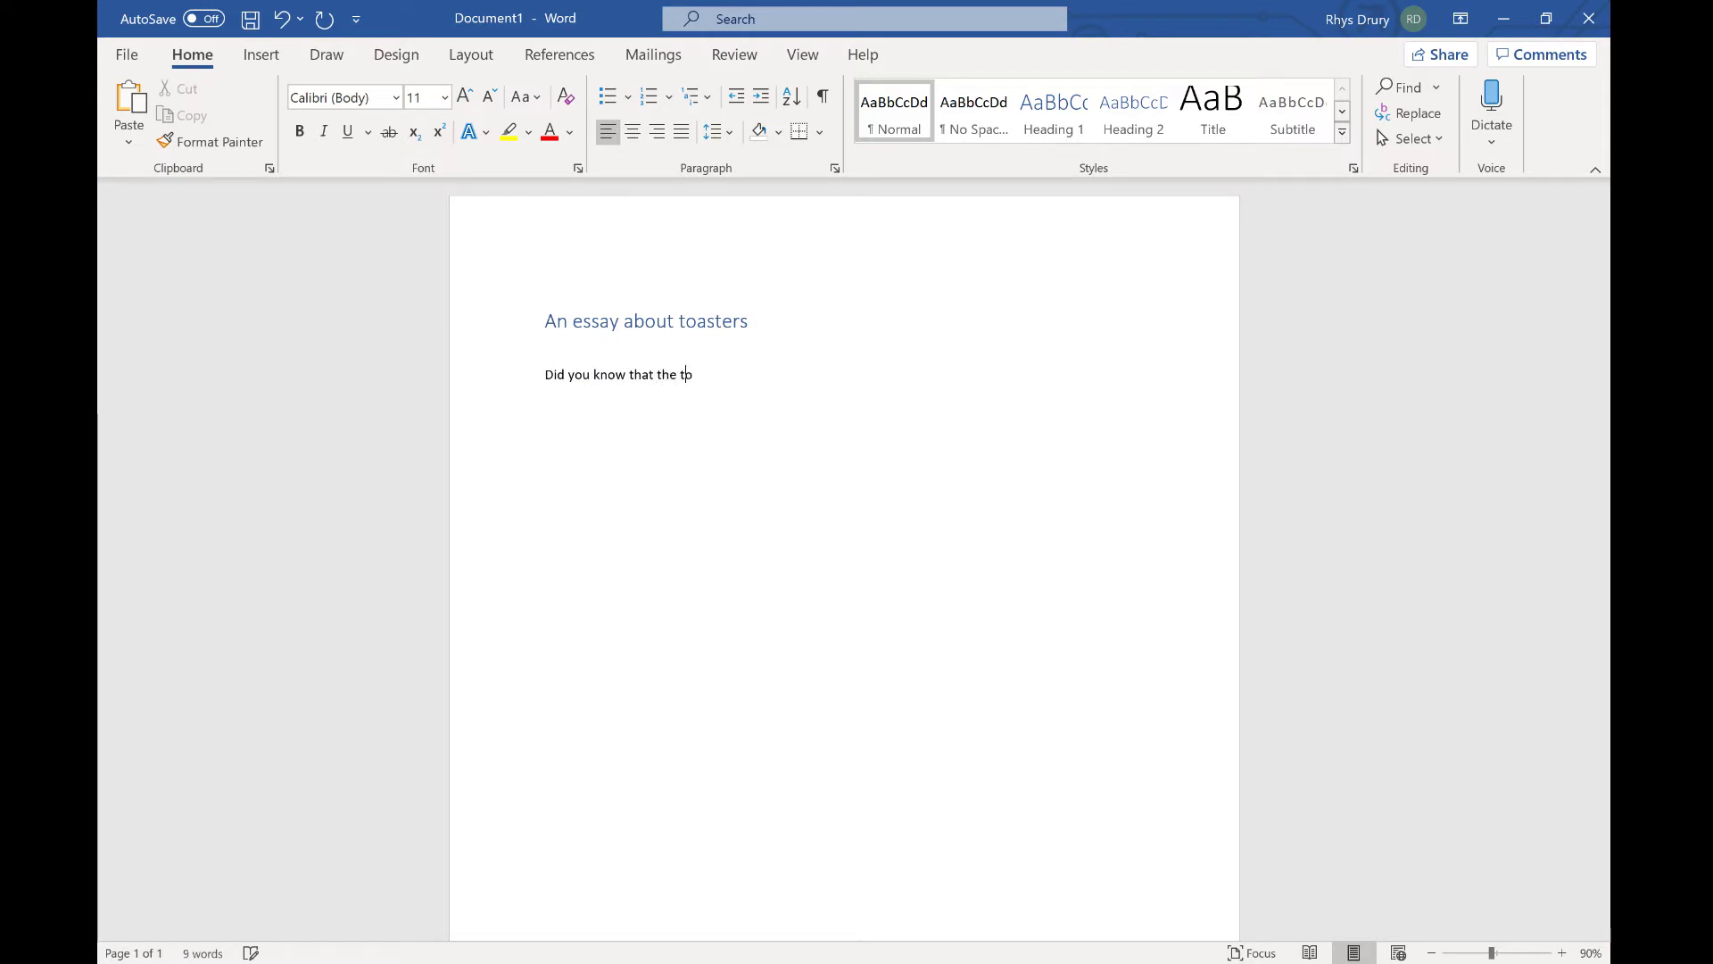
{"action": "type", "text": "aster was in invented in"}
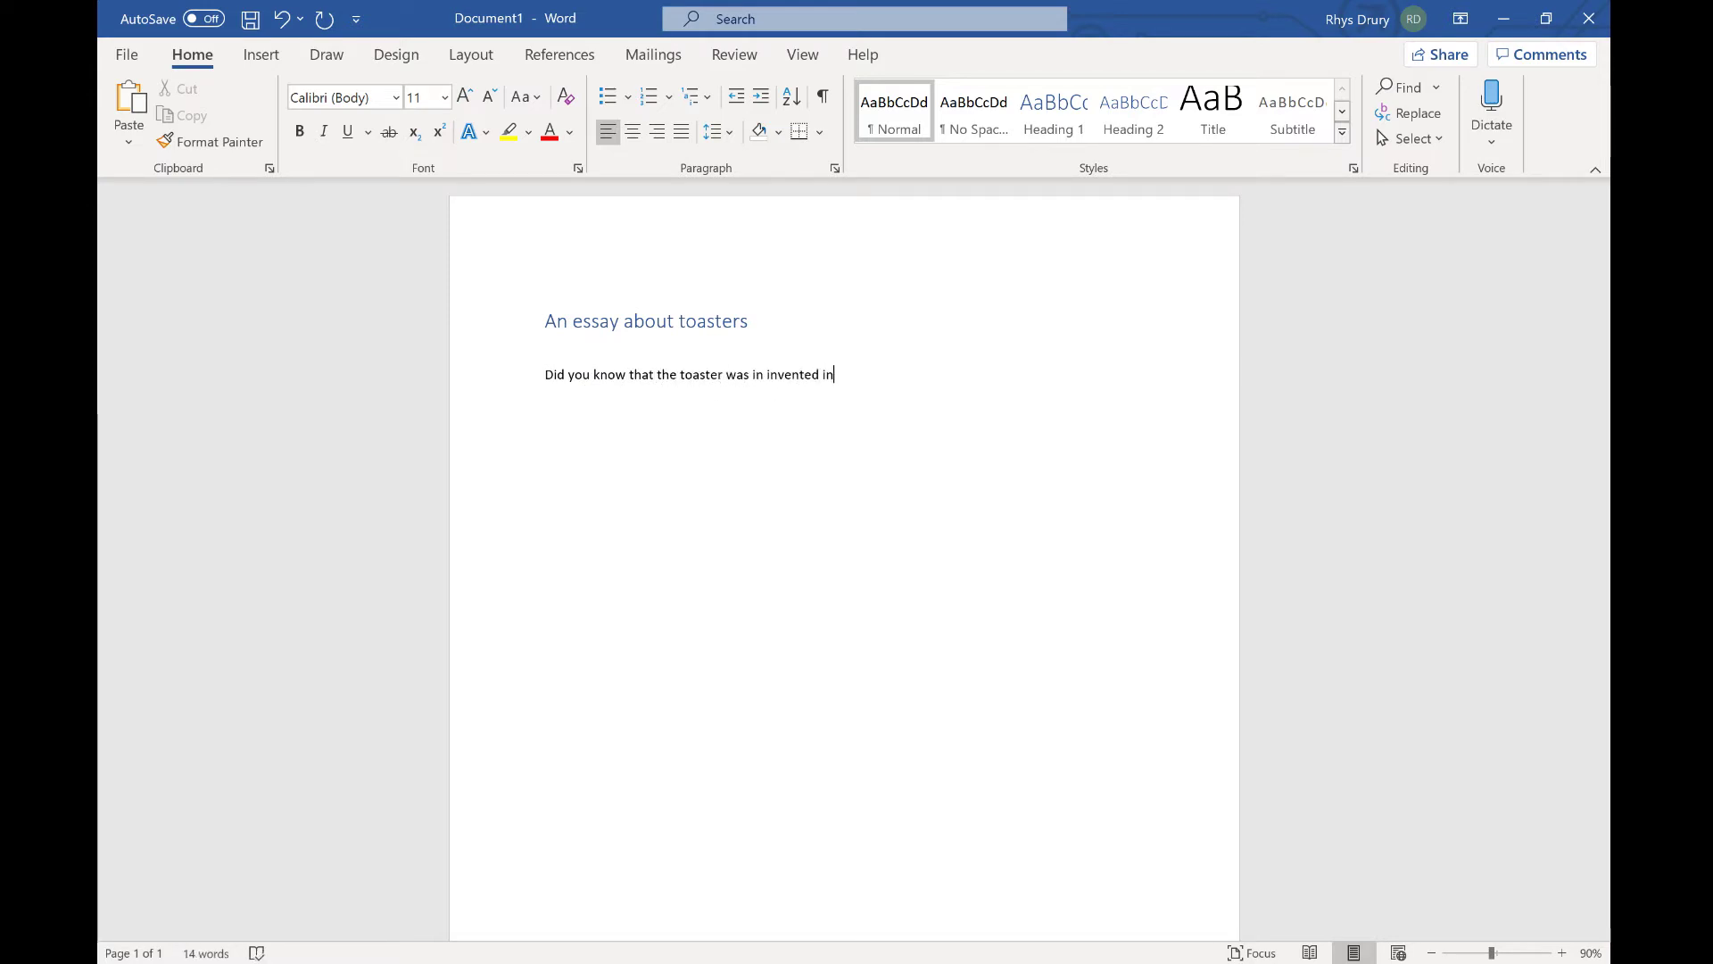
{"action": "key", "text": "alt+Tab"}
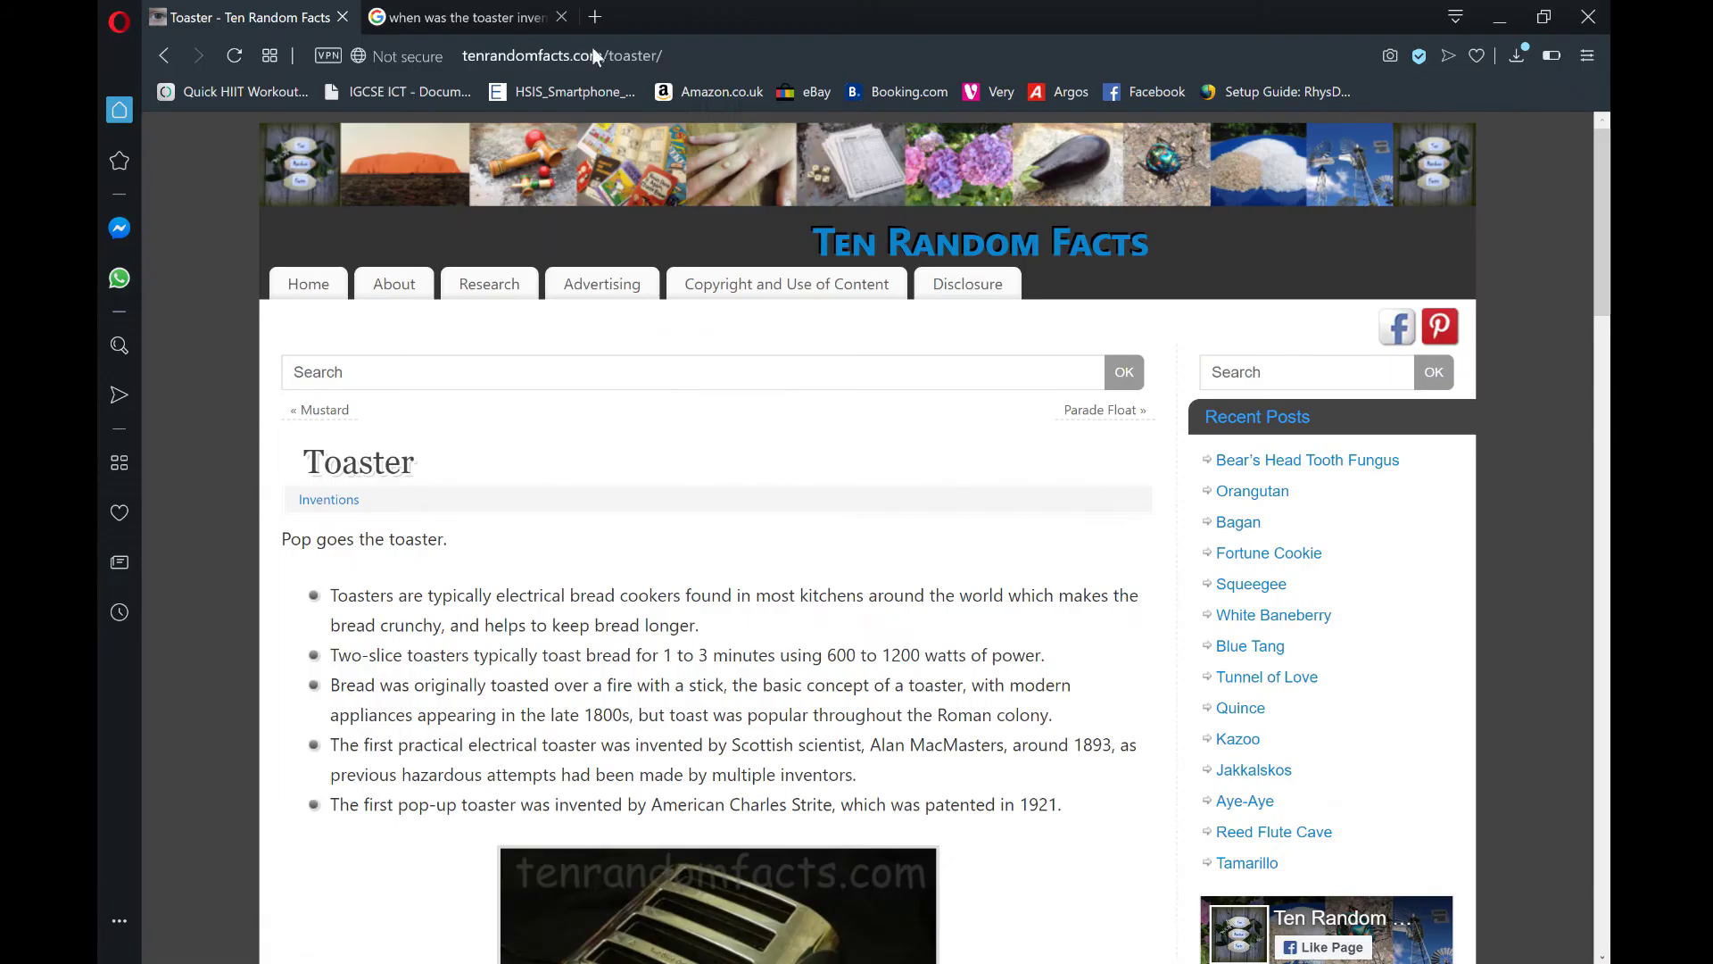
{"action": "left_click", "coordinate": [464, 17]}
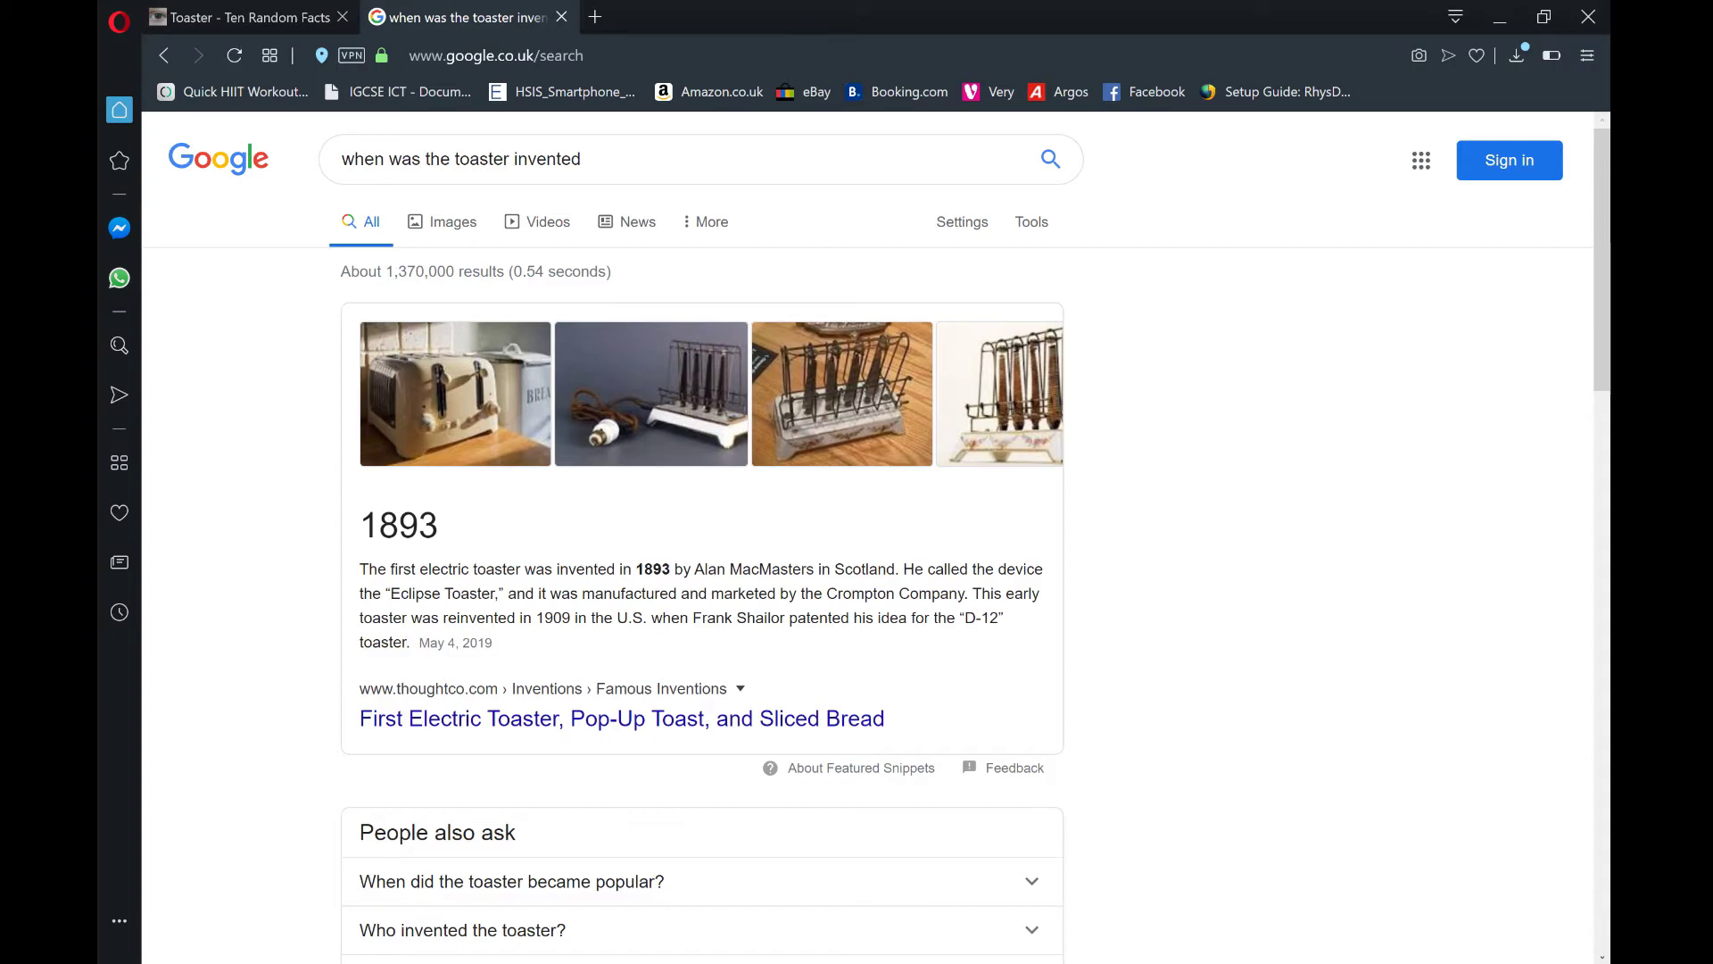
{"action": "key", "text": "alt+Tab"}
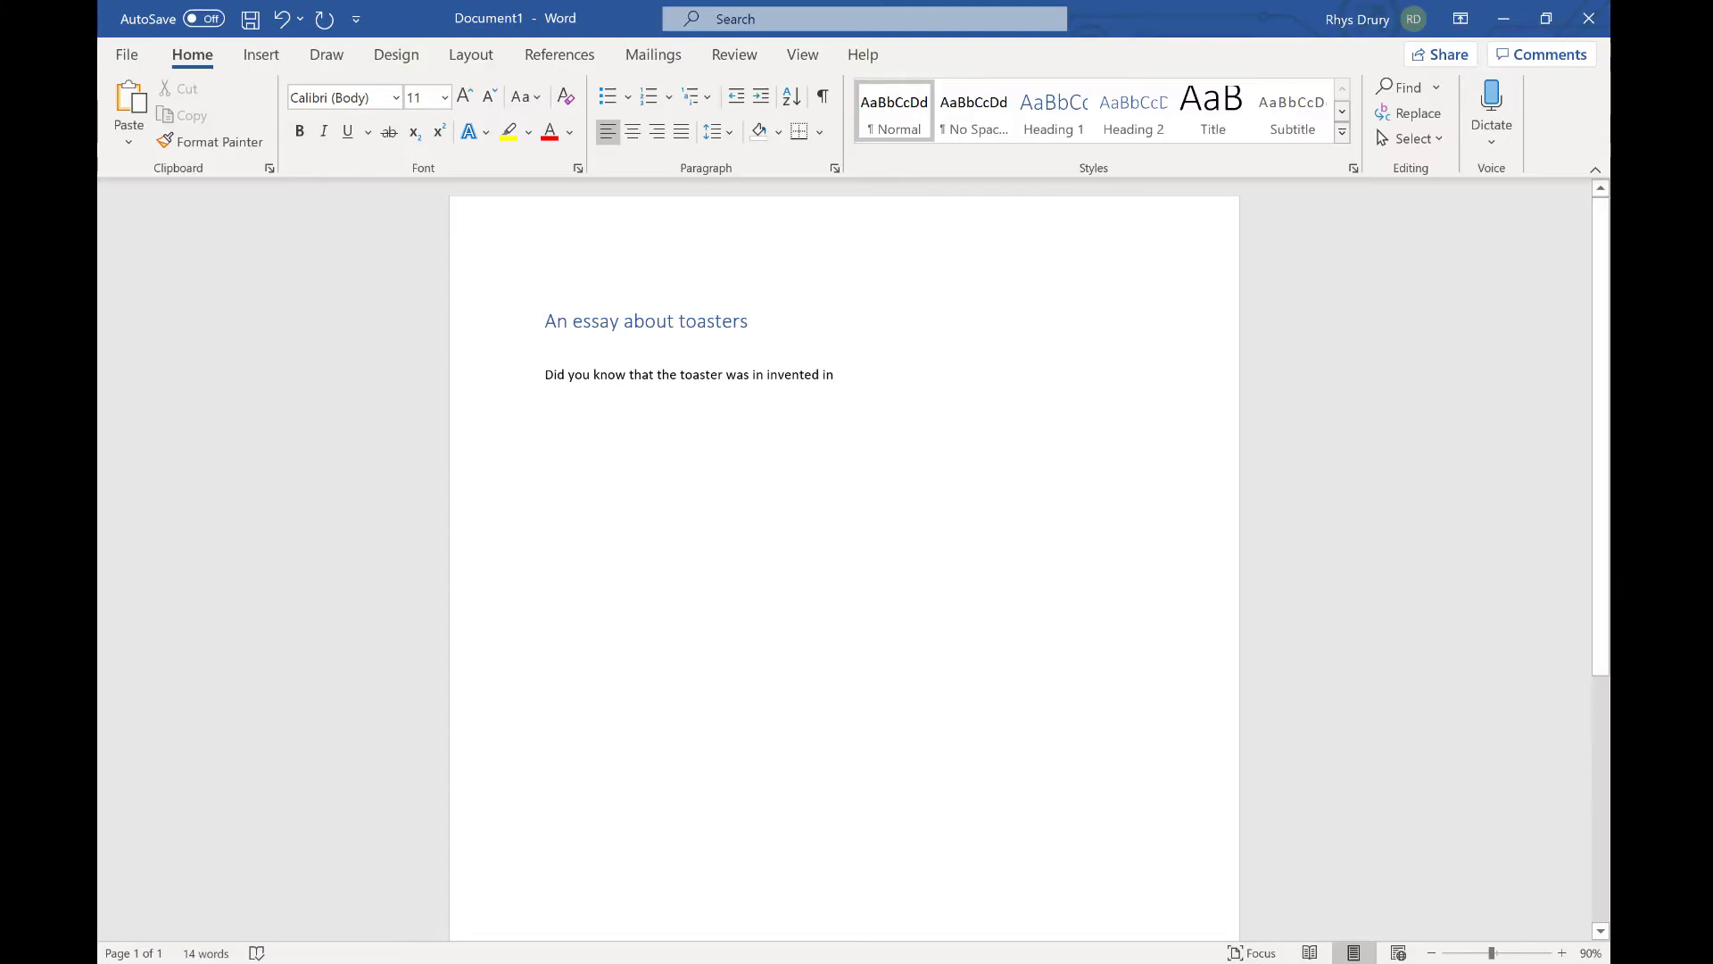
{"action": "type", "text": "1983 by"}
Complete the sentence with the inventor's name and "in Scotland", copied from the Google result in the browser and pasted as plain text, ending with a period.
{"action": "key", "text": "alt+Tab"}
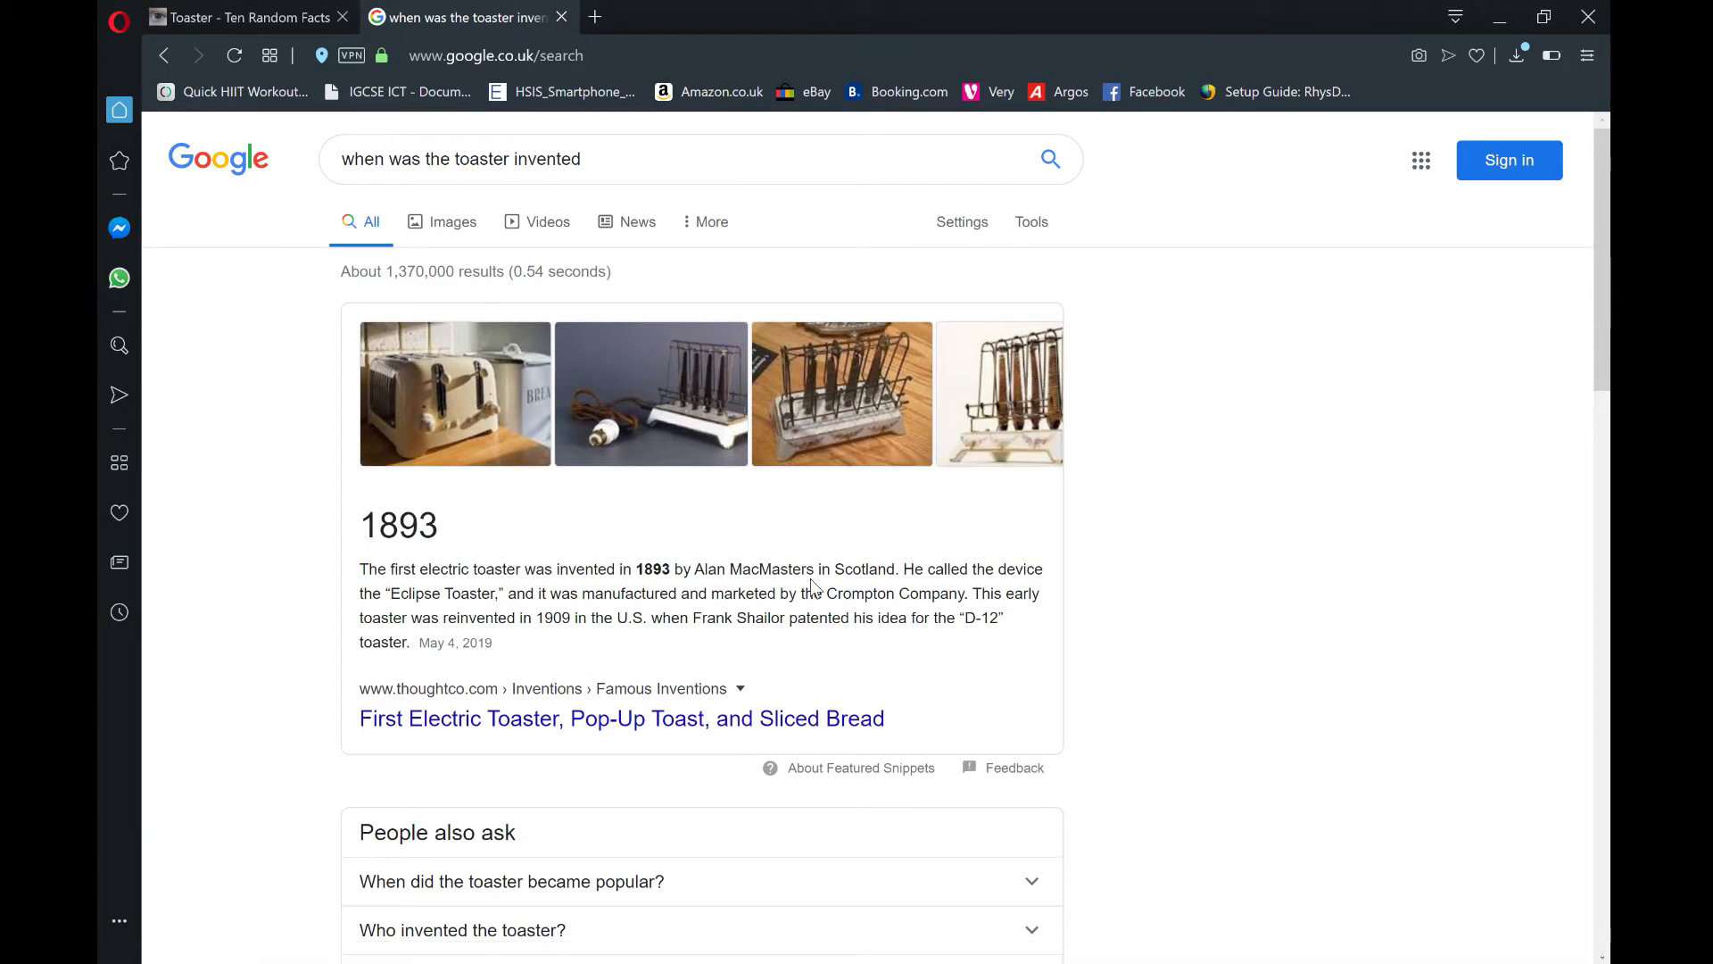
{"action": "left_click_drag", "start_coordinate": [895, 569], "coordinate": [695, 570]}
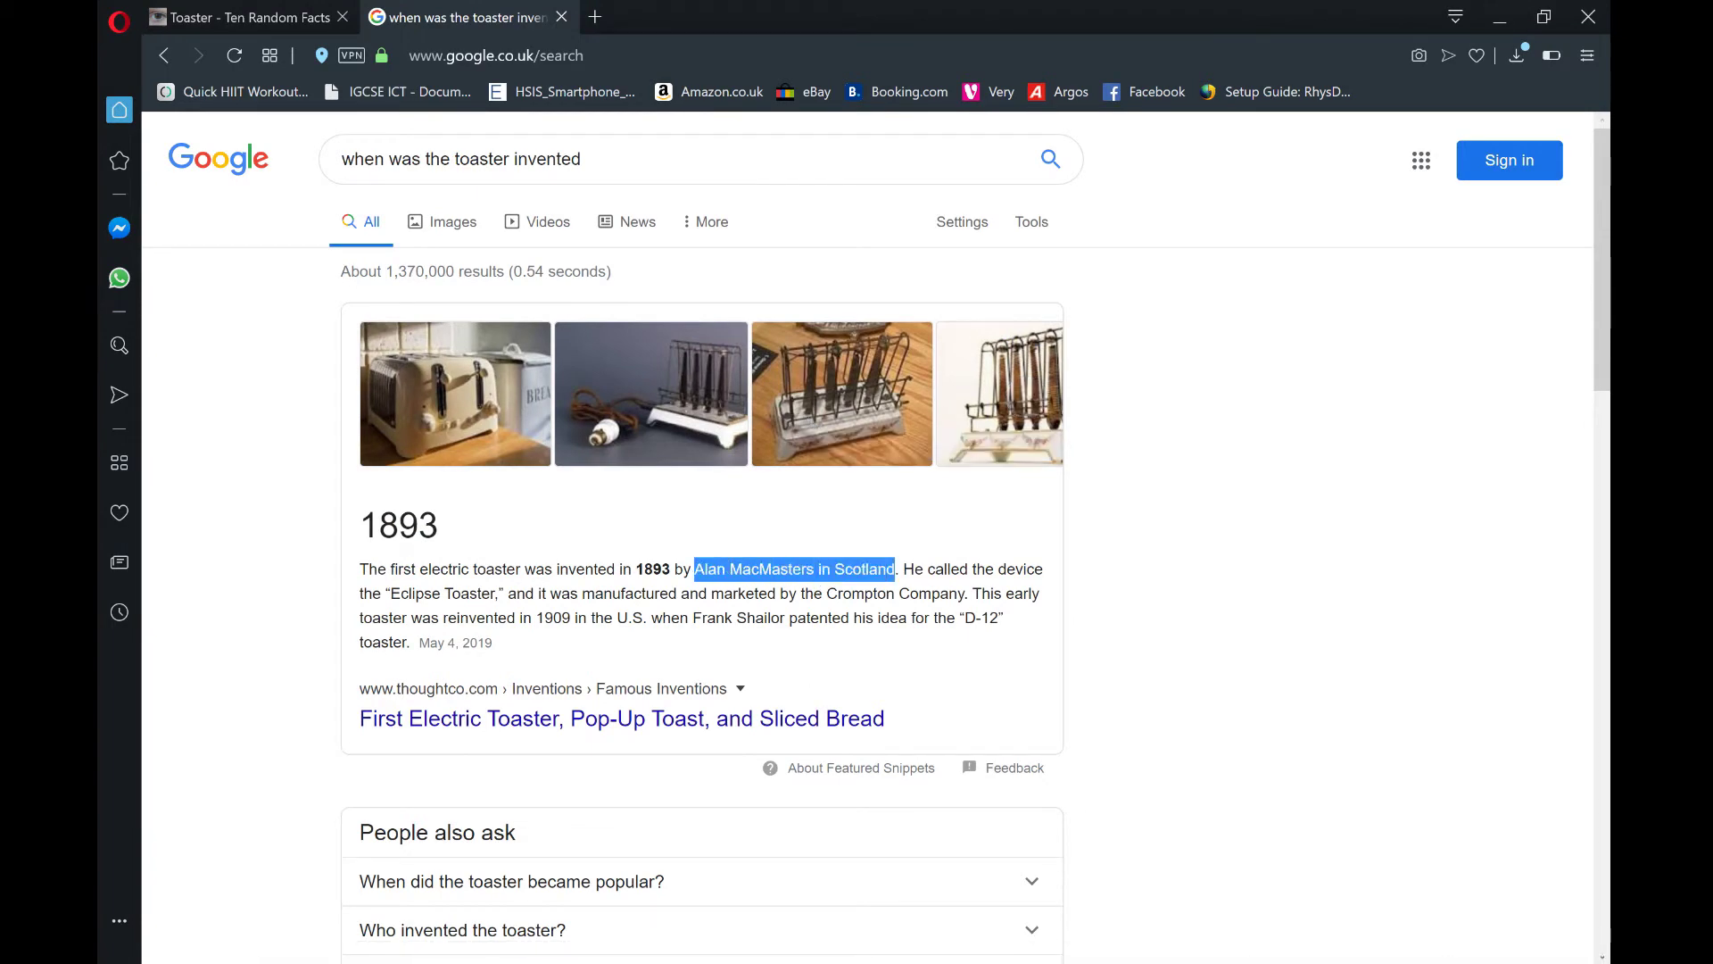
{"action": "key", "text": "ctrl+c"}
{"action": "key", "text": "alt+Tab"}
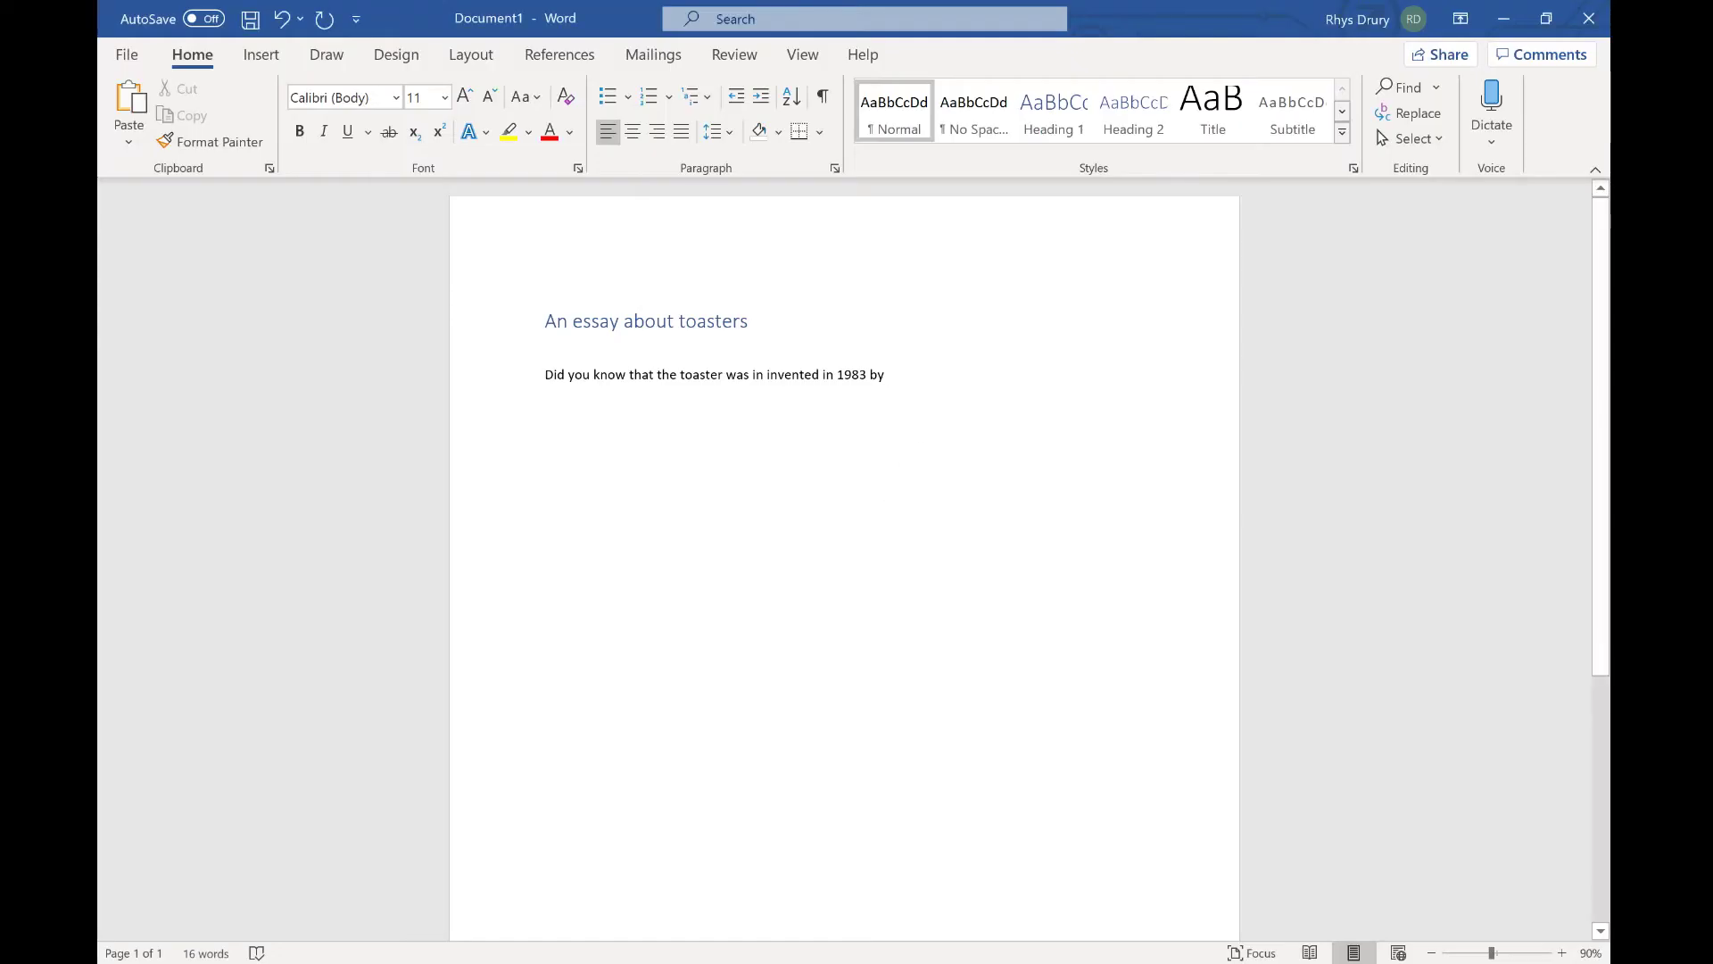
{"action": "right_click", "coordinate": [910, 371]}
{"action": "left_click", "coordinate": [1034, 491]}
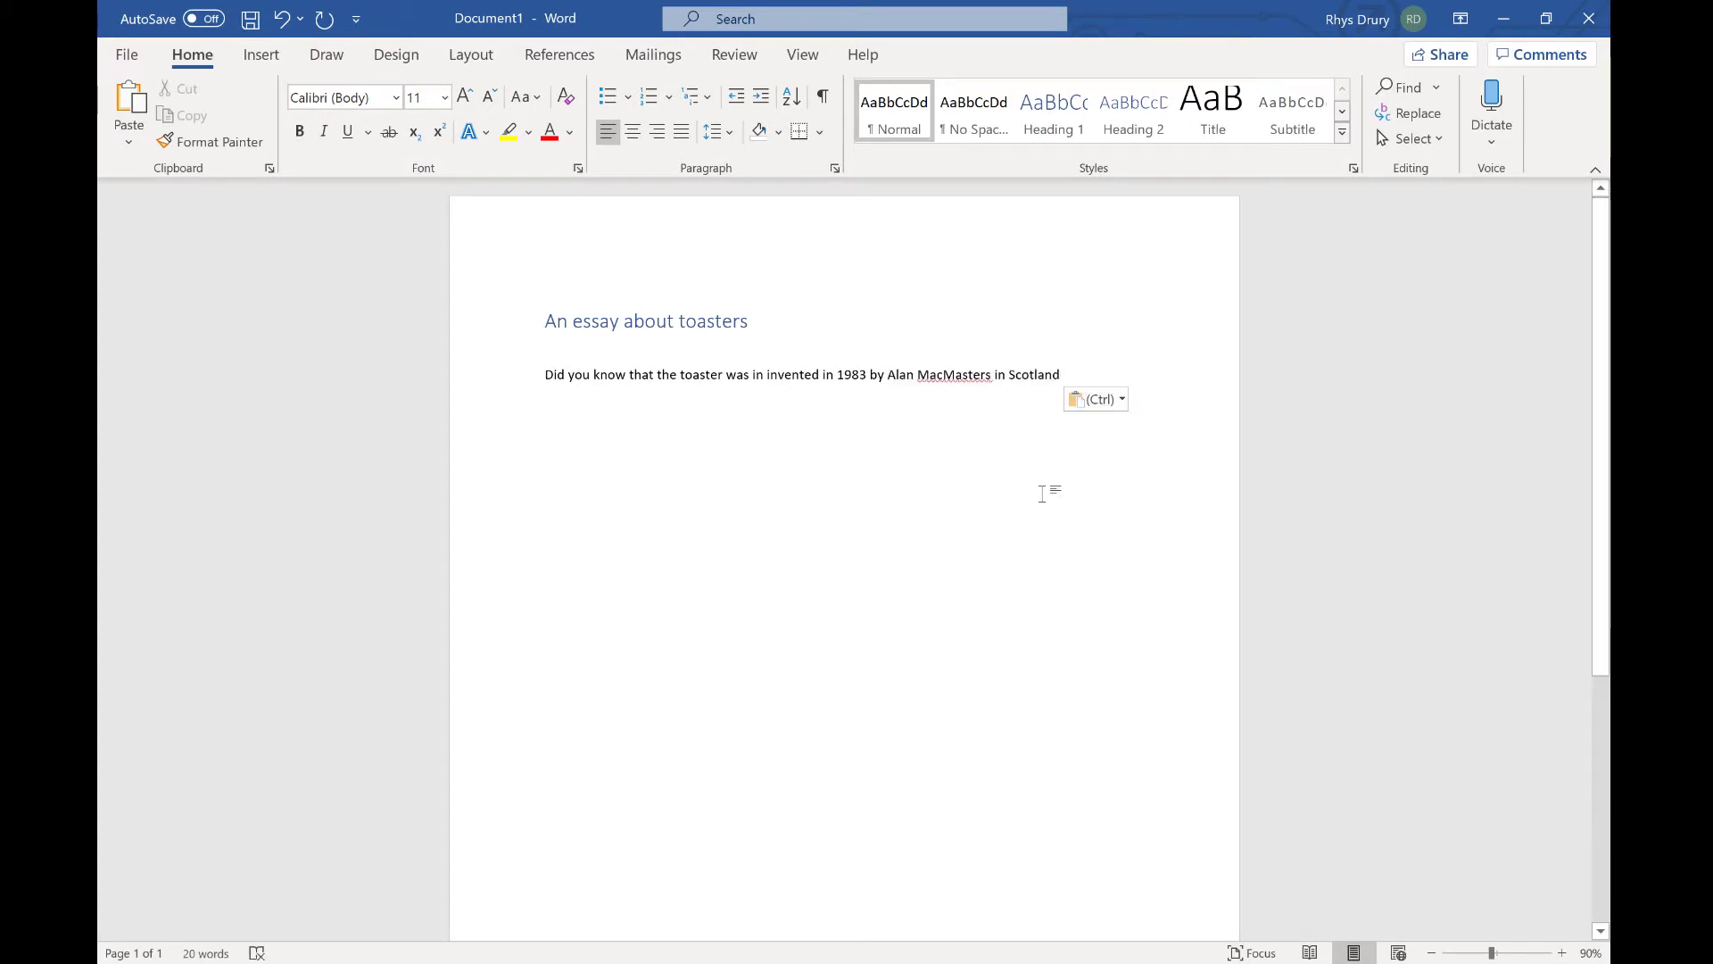
{"action": "type", "text": "."}
{"action": "key", "text": "Return"}
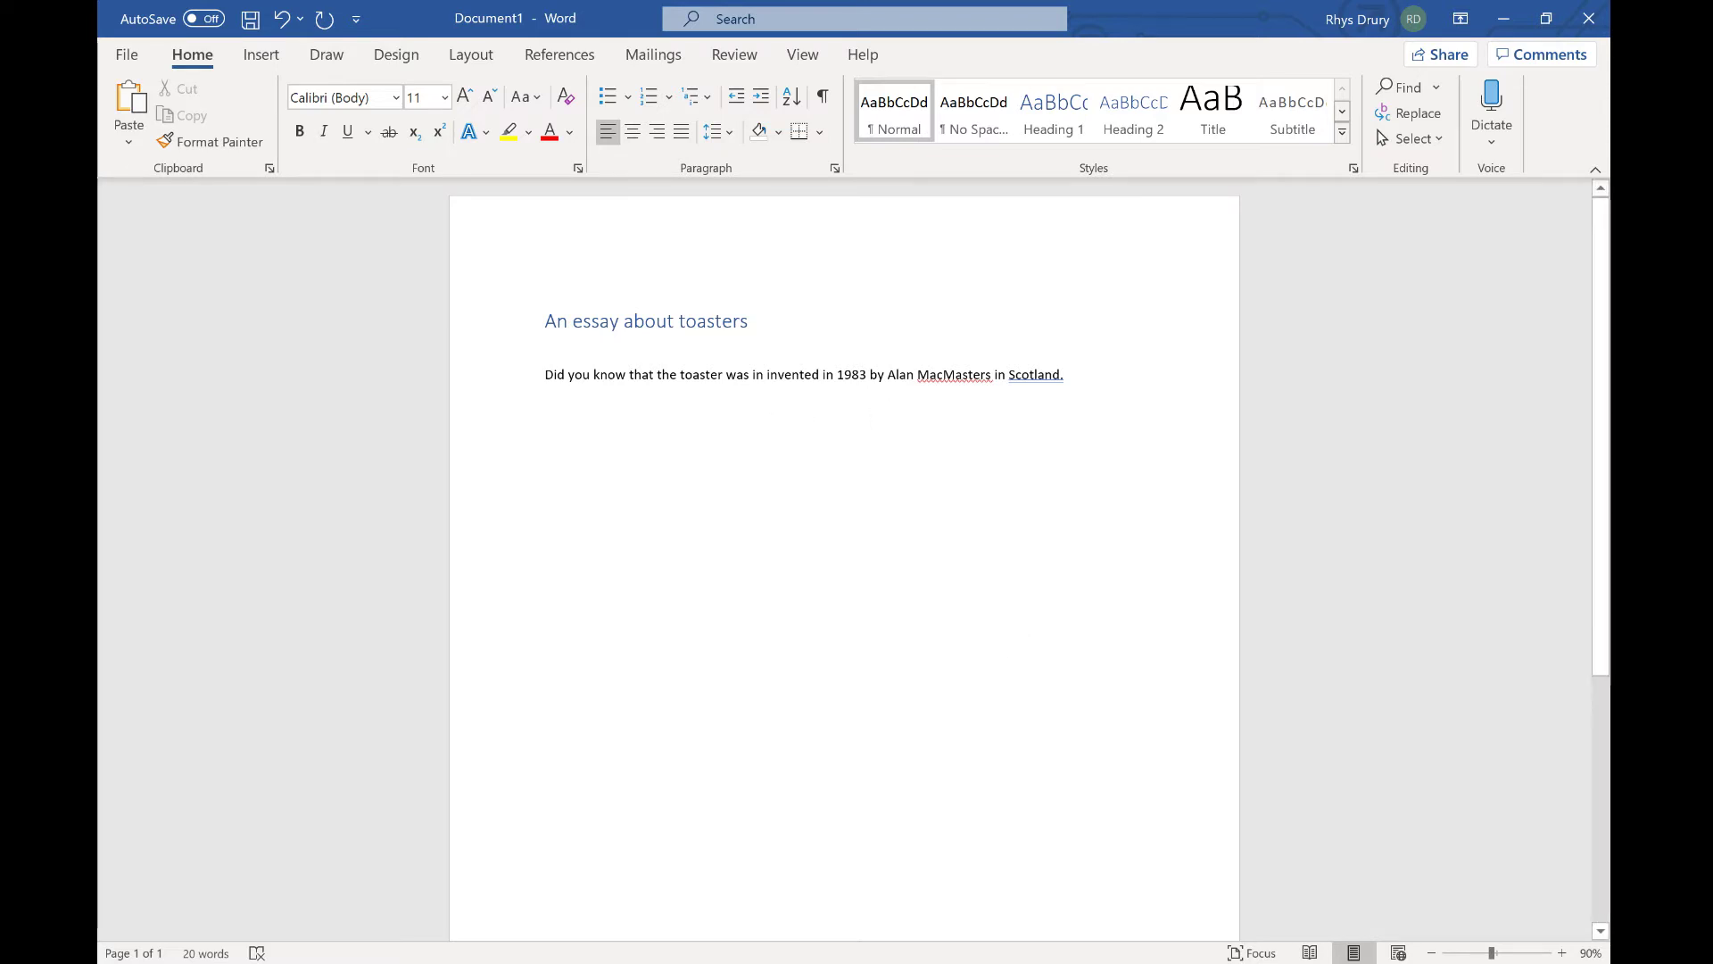
Insert a footnote at the end of the sentence about the toaster's invention.
{"action": "left_click_drag", "start_coordinate": [837, 374], "coordinate": [1063, 376]}
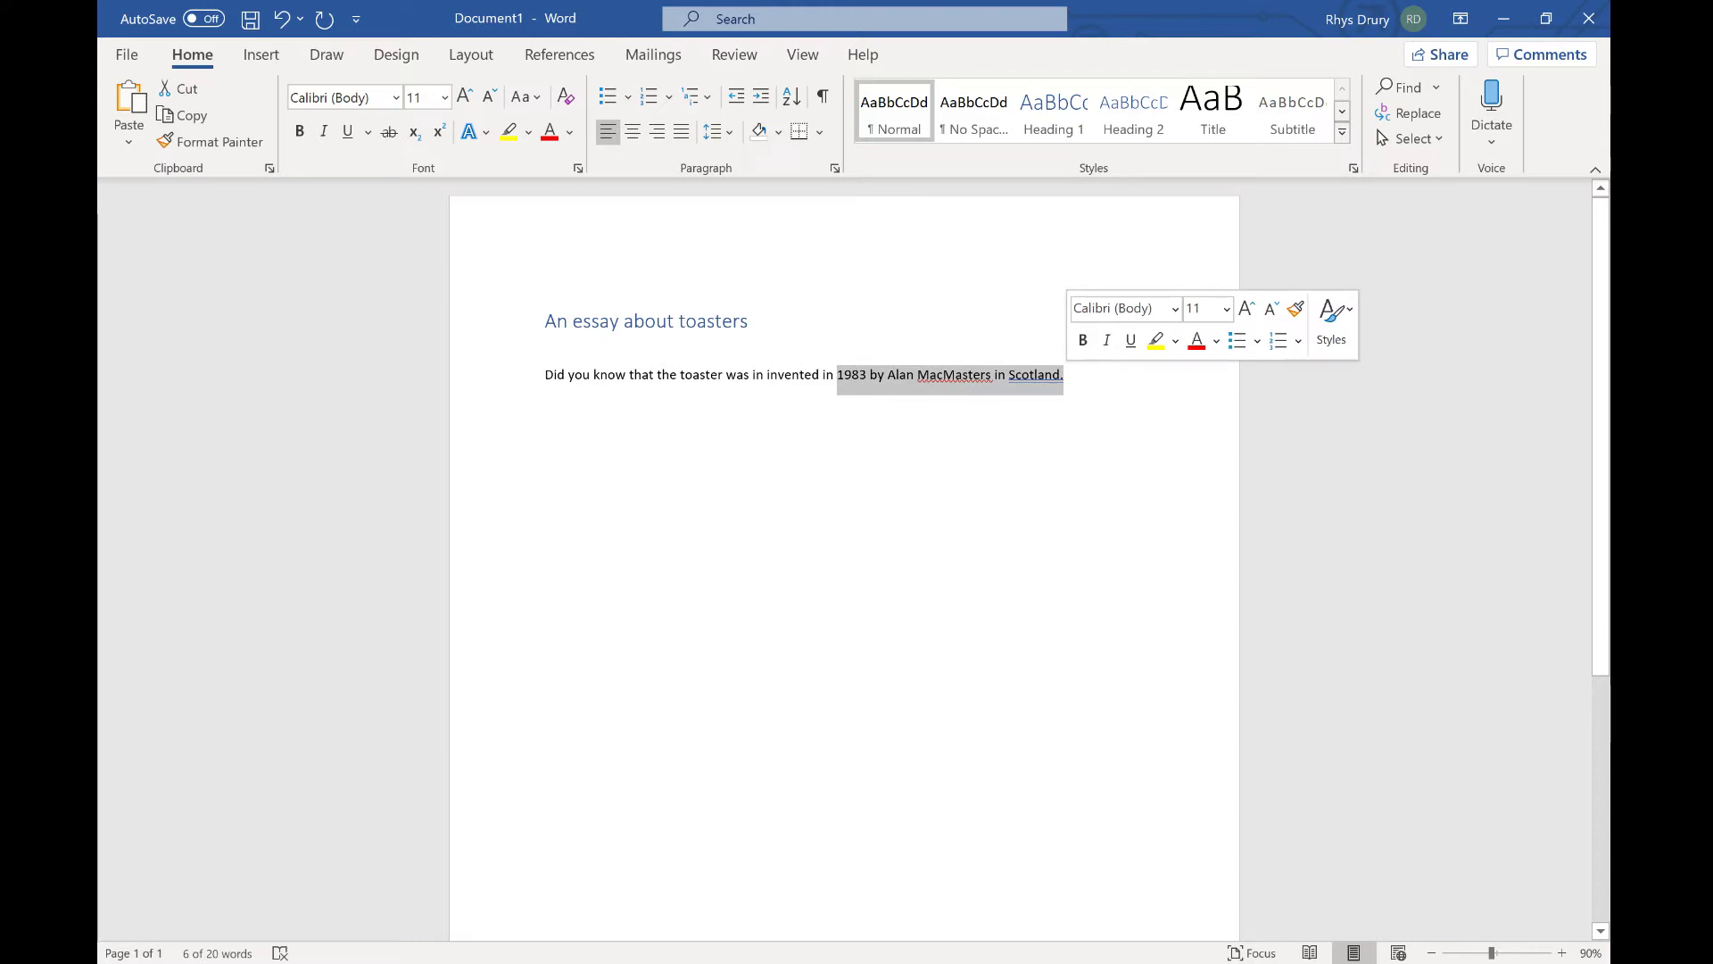
{"action": "left_click", "coordinate": [1094, 379]}
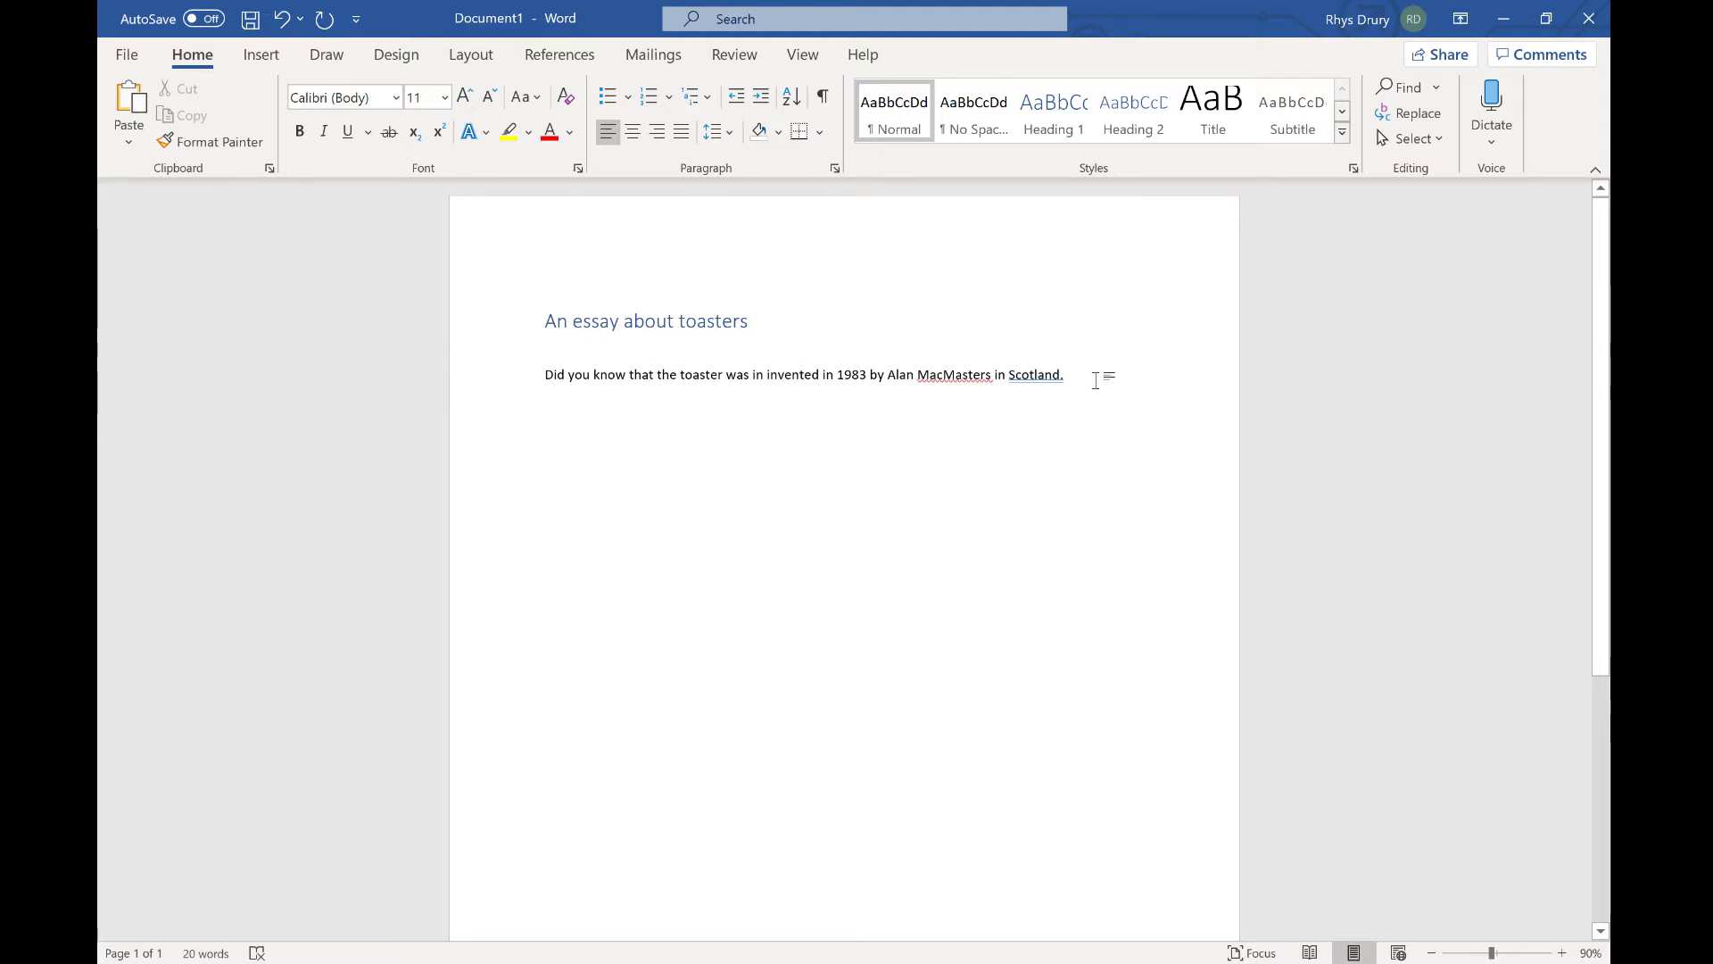
{"action": "left_click", "coordinate": [560, 55]}
{"action": "left_click", "coordinate": [344, 131]}
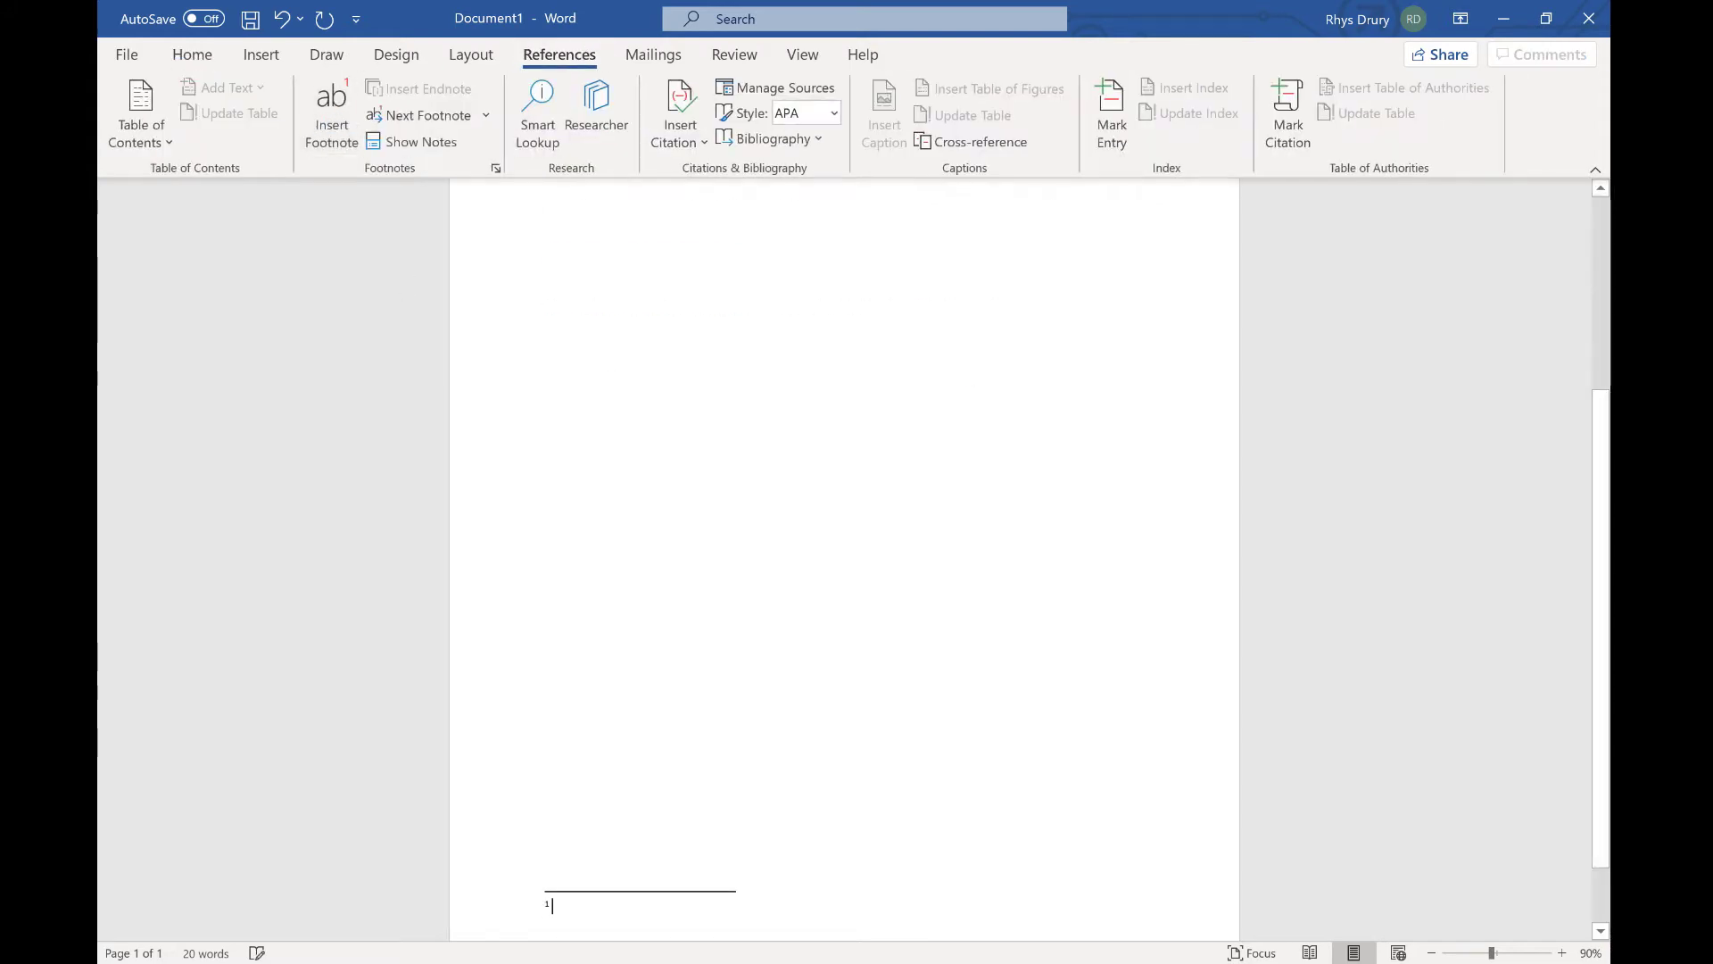
Open the ThoughtCo source article from the browser's Google results and paste its web address into the Word footnote.
{"action": "key", "text": "alt+Tab"}
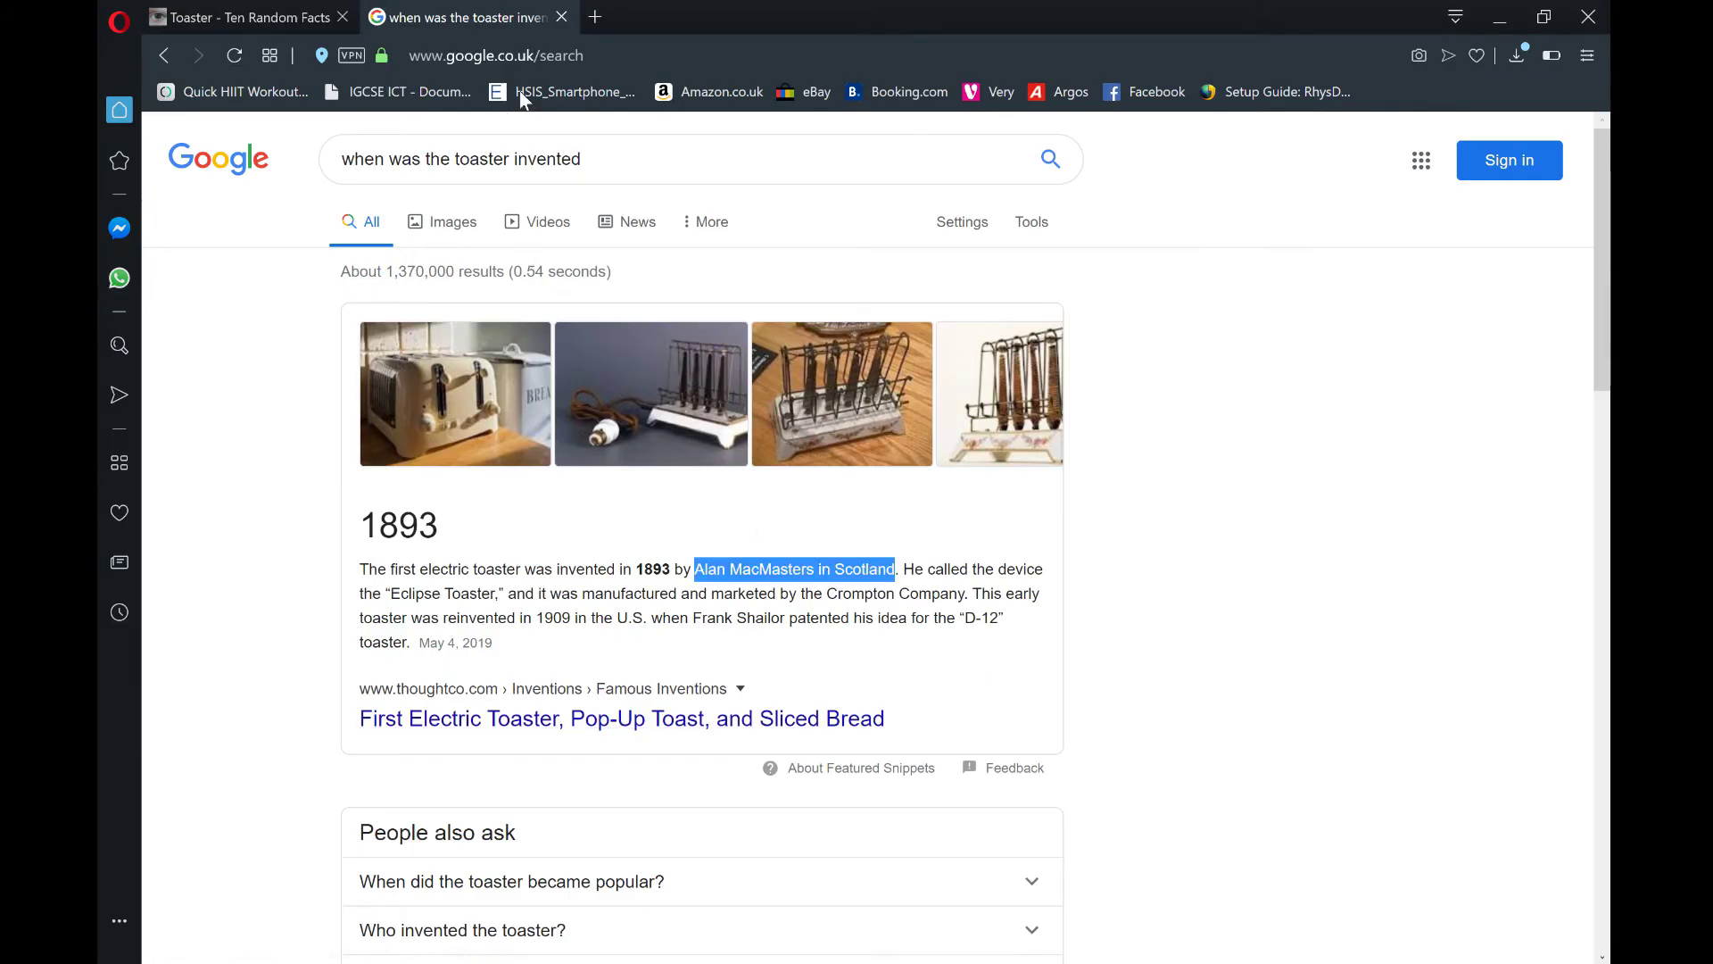
{"action": "left_click", "coordinate": [580, 57]}
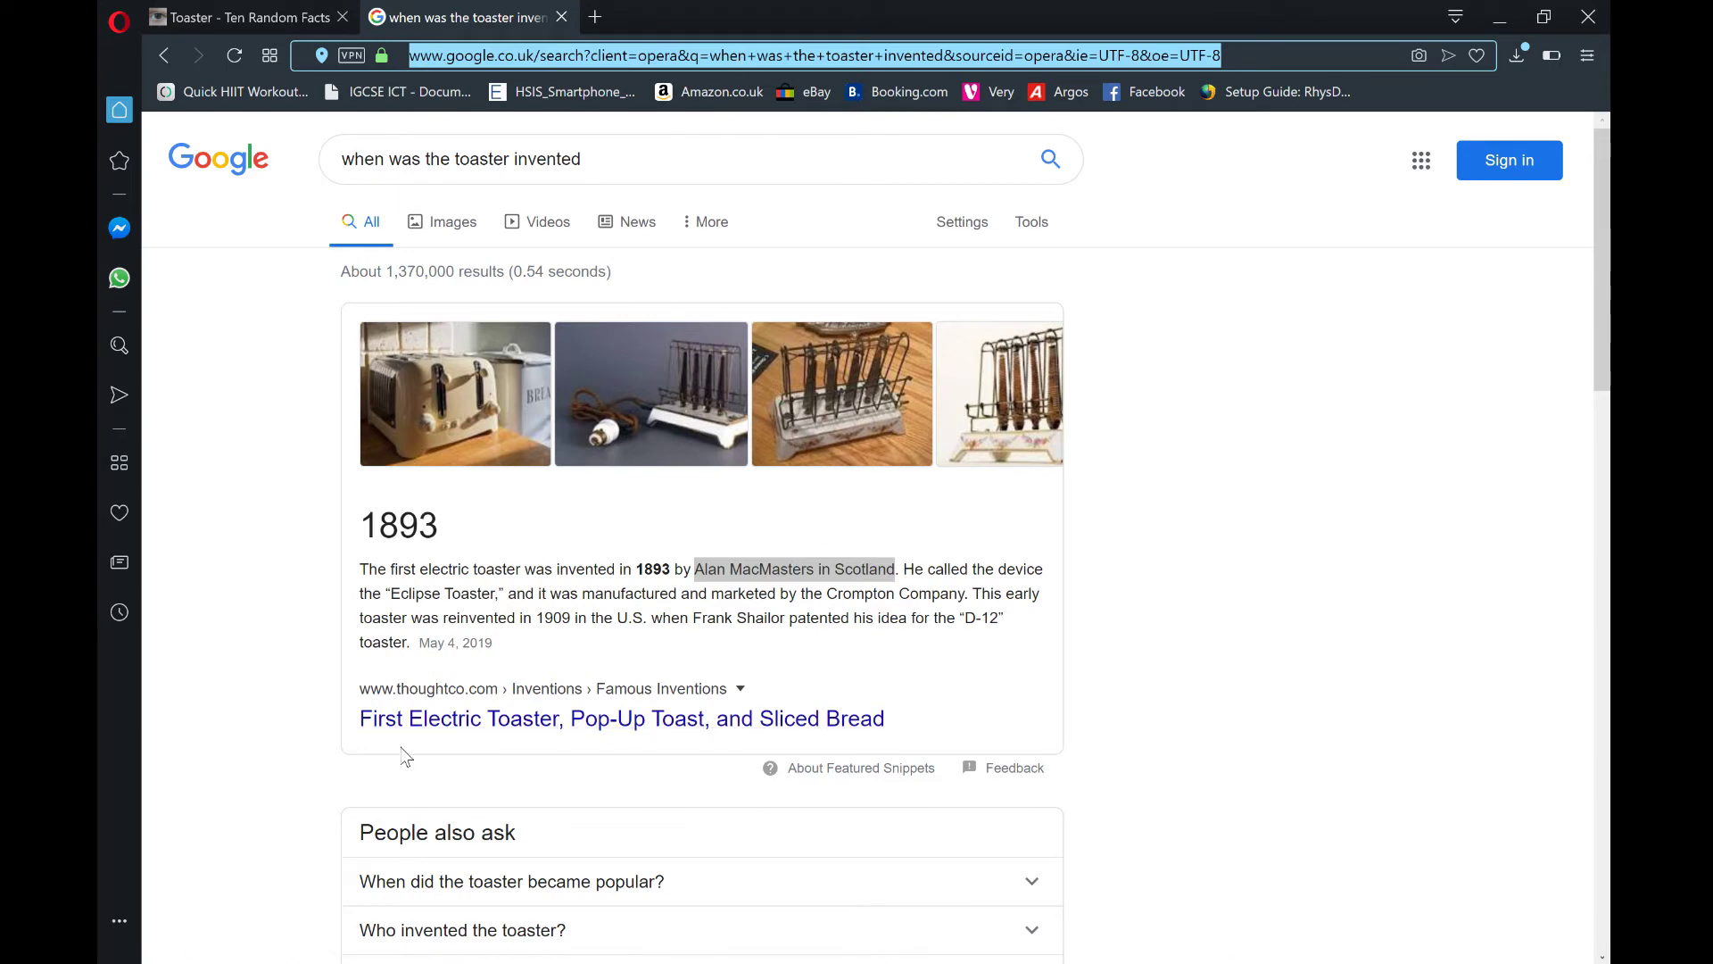
{"action": "left_click", "coordinate": [634, 720]}
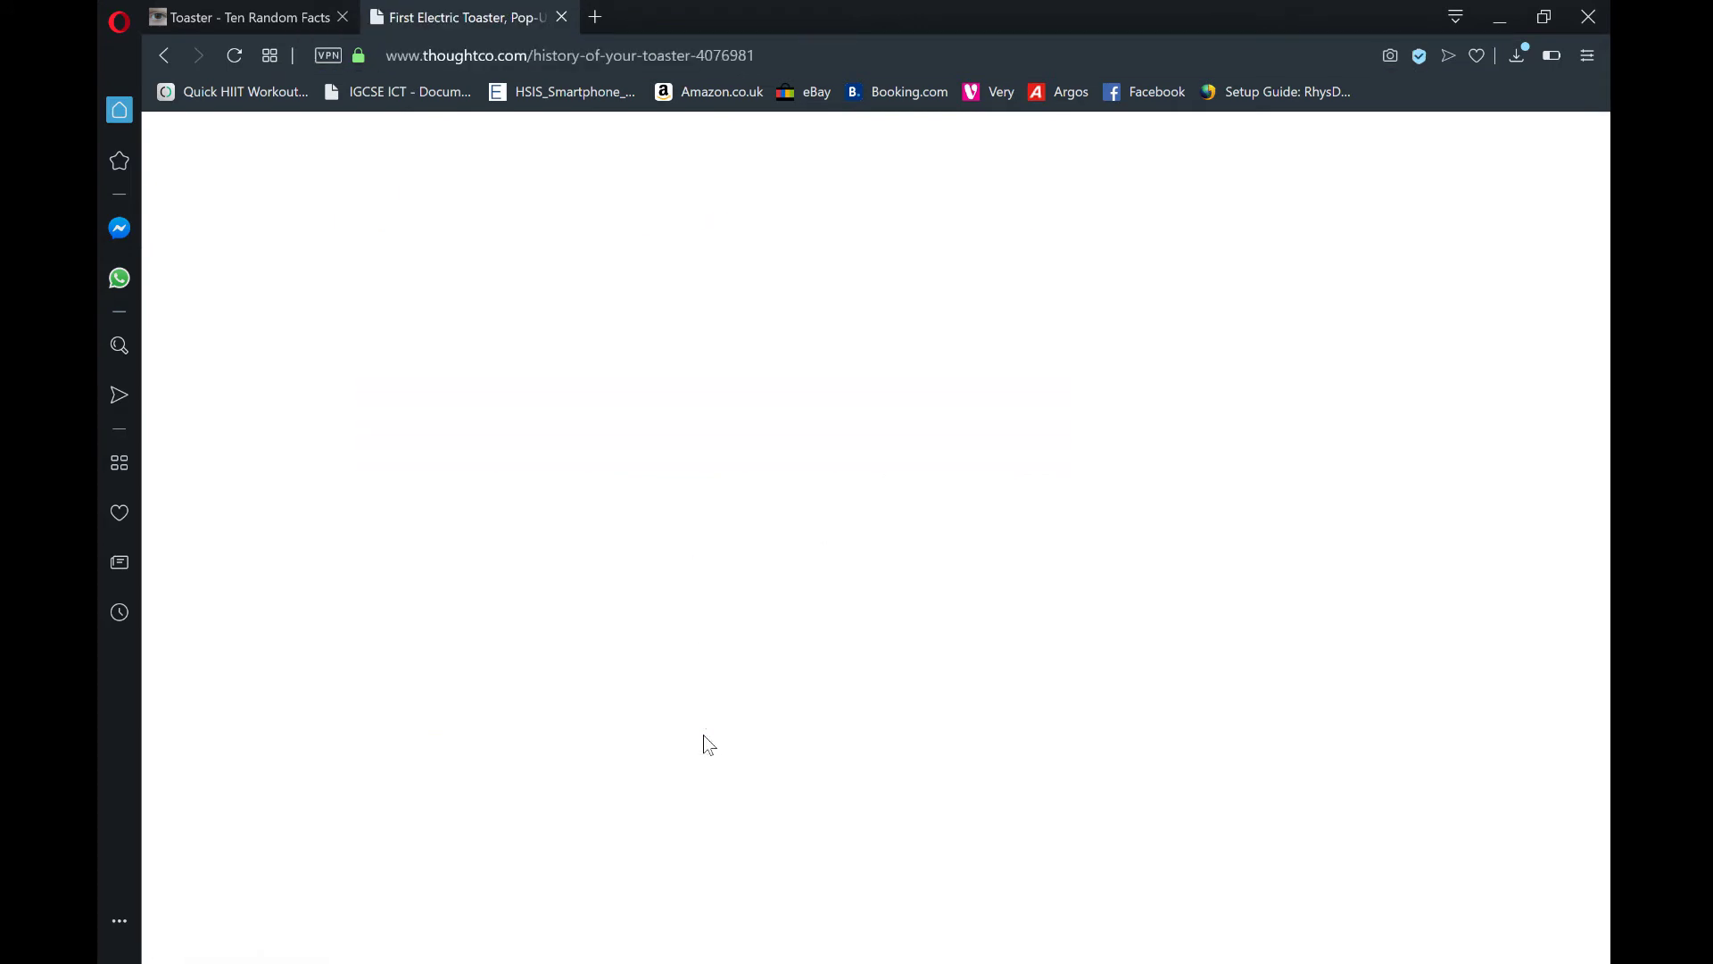
{"action": "key", "text": "ctrl+l"}
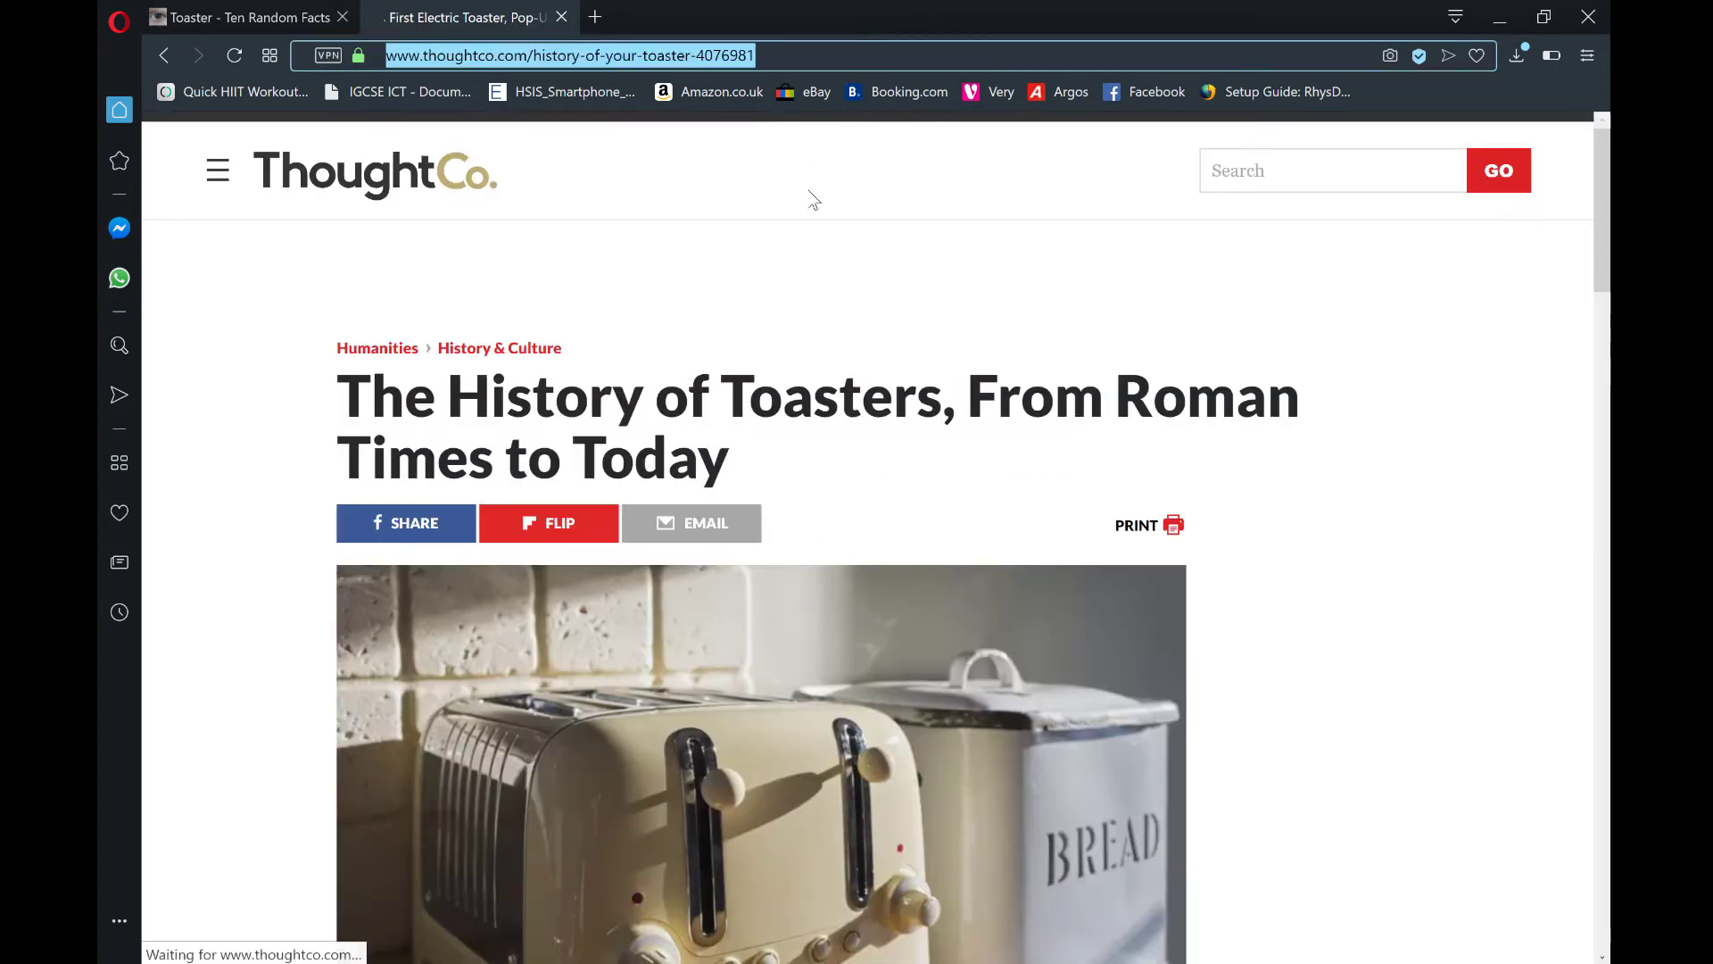
{"action": "key", "text": "alt+Tab"}
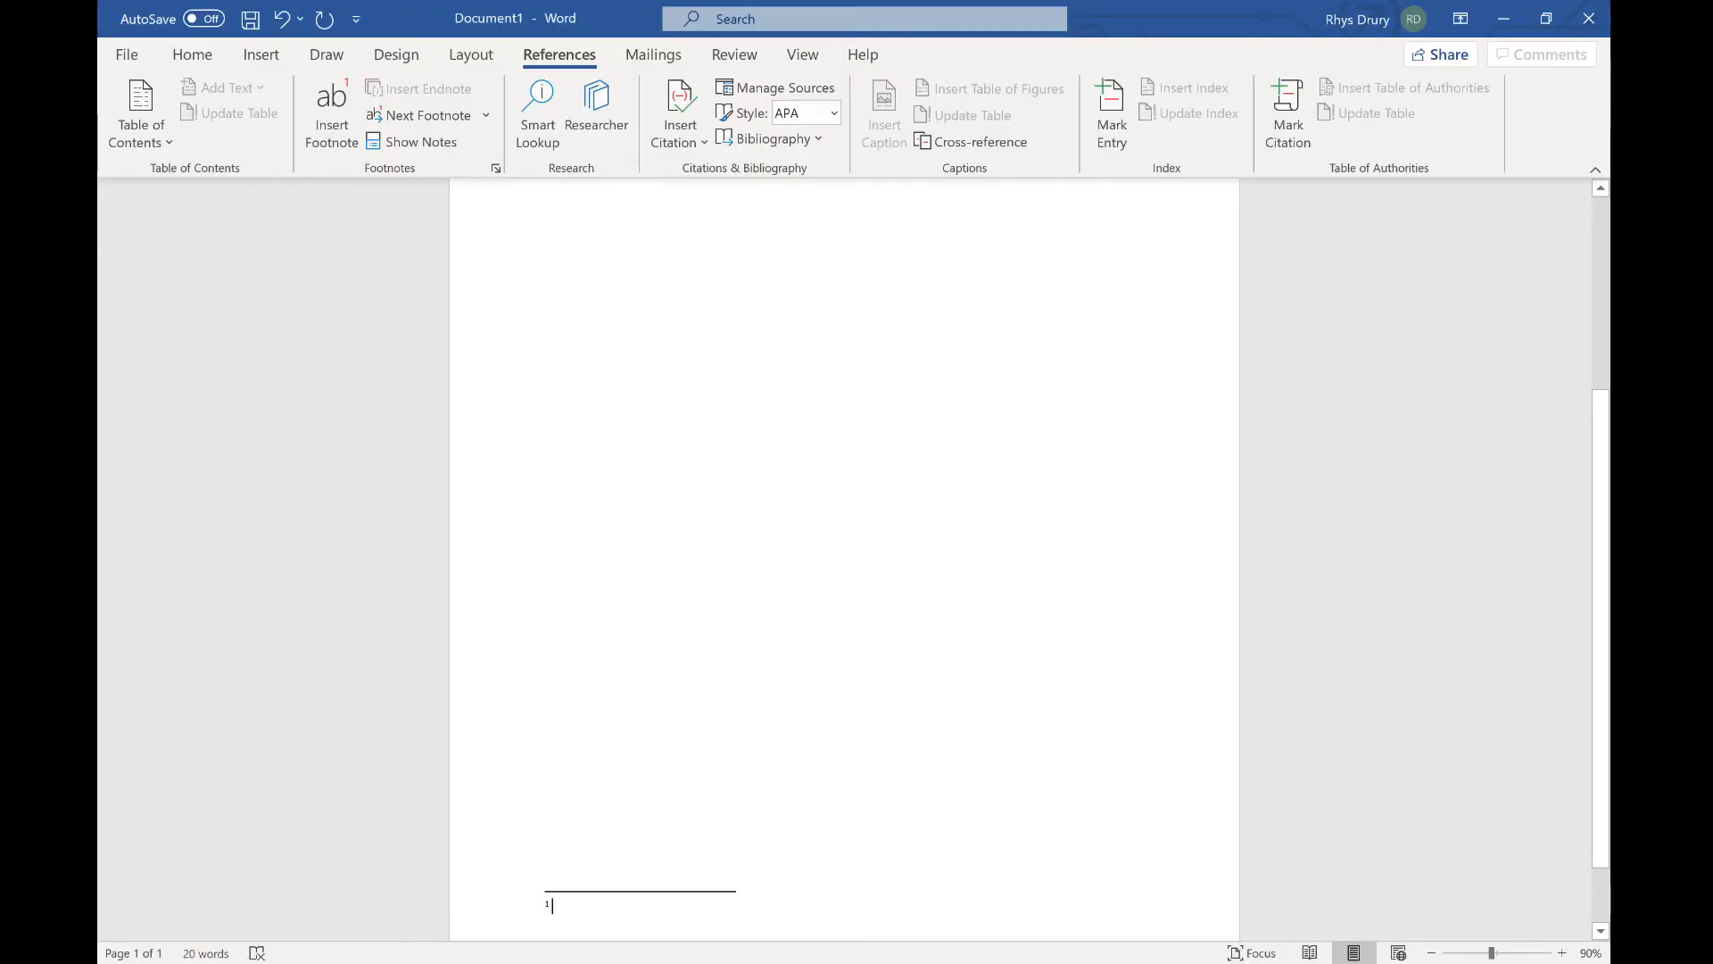
{"action": "right_click", "coordinate": [582, 468]}
{"action": "left_click", "coordinate": [647, 591]}
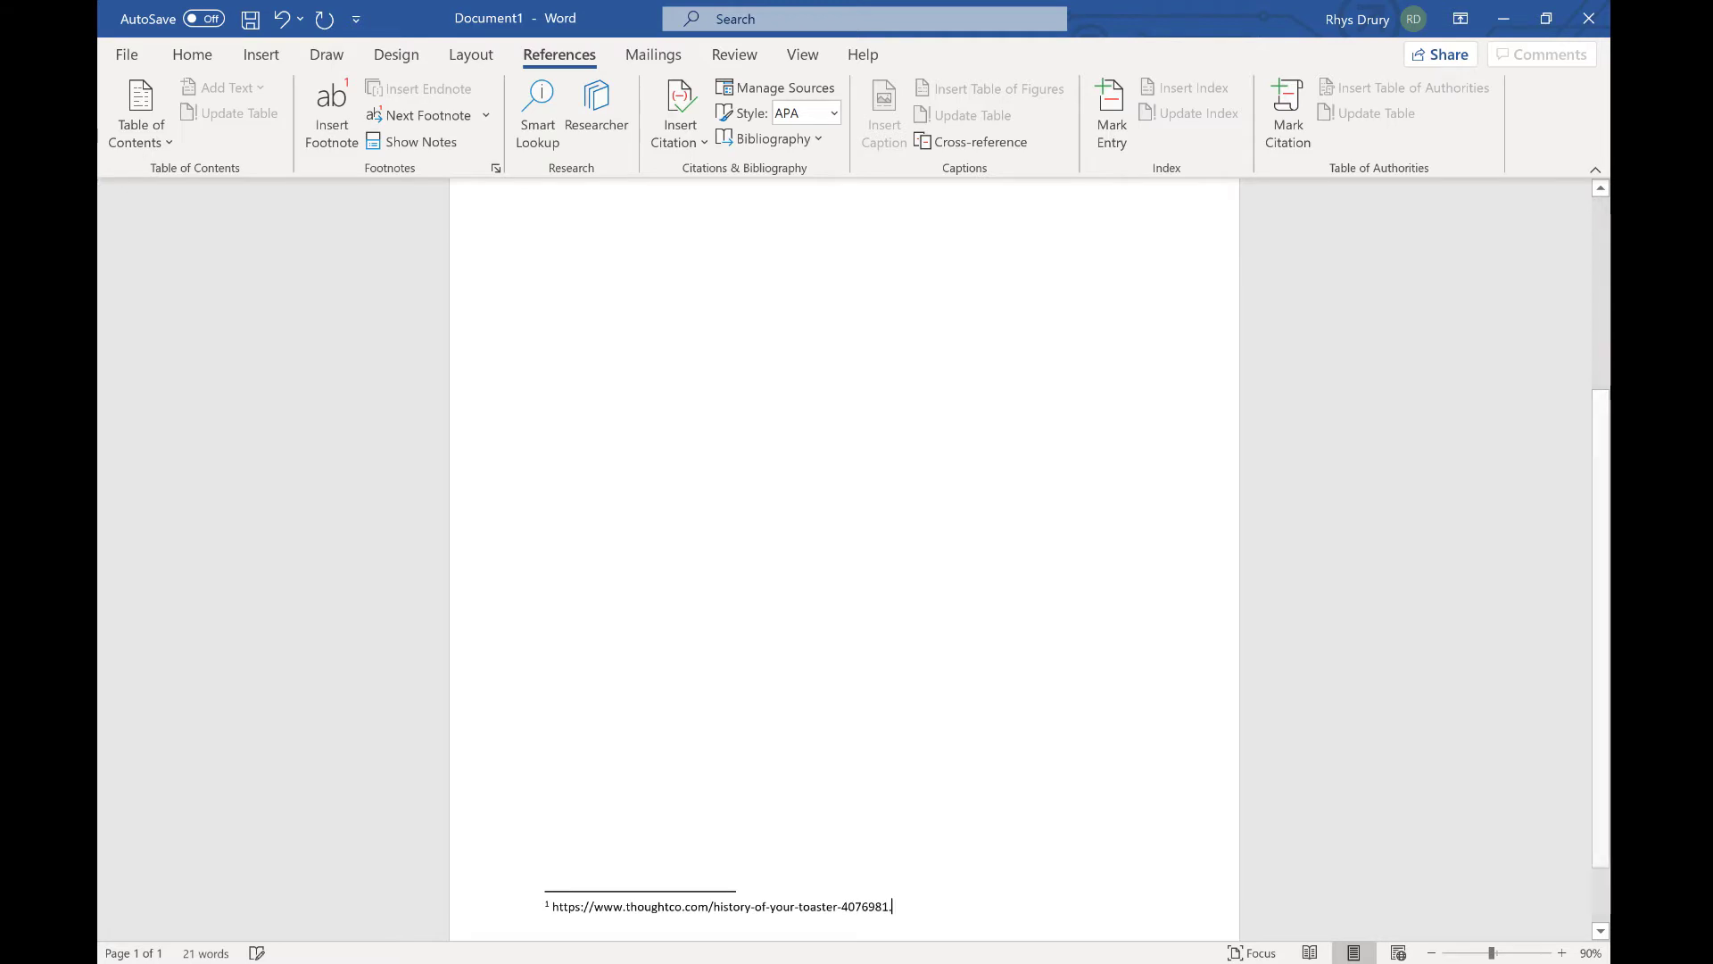
Add ". Last accessed 27.03.2020" after the web address in the footnote.
{"action": "type", "text": ". Last"}
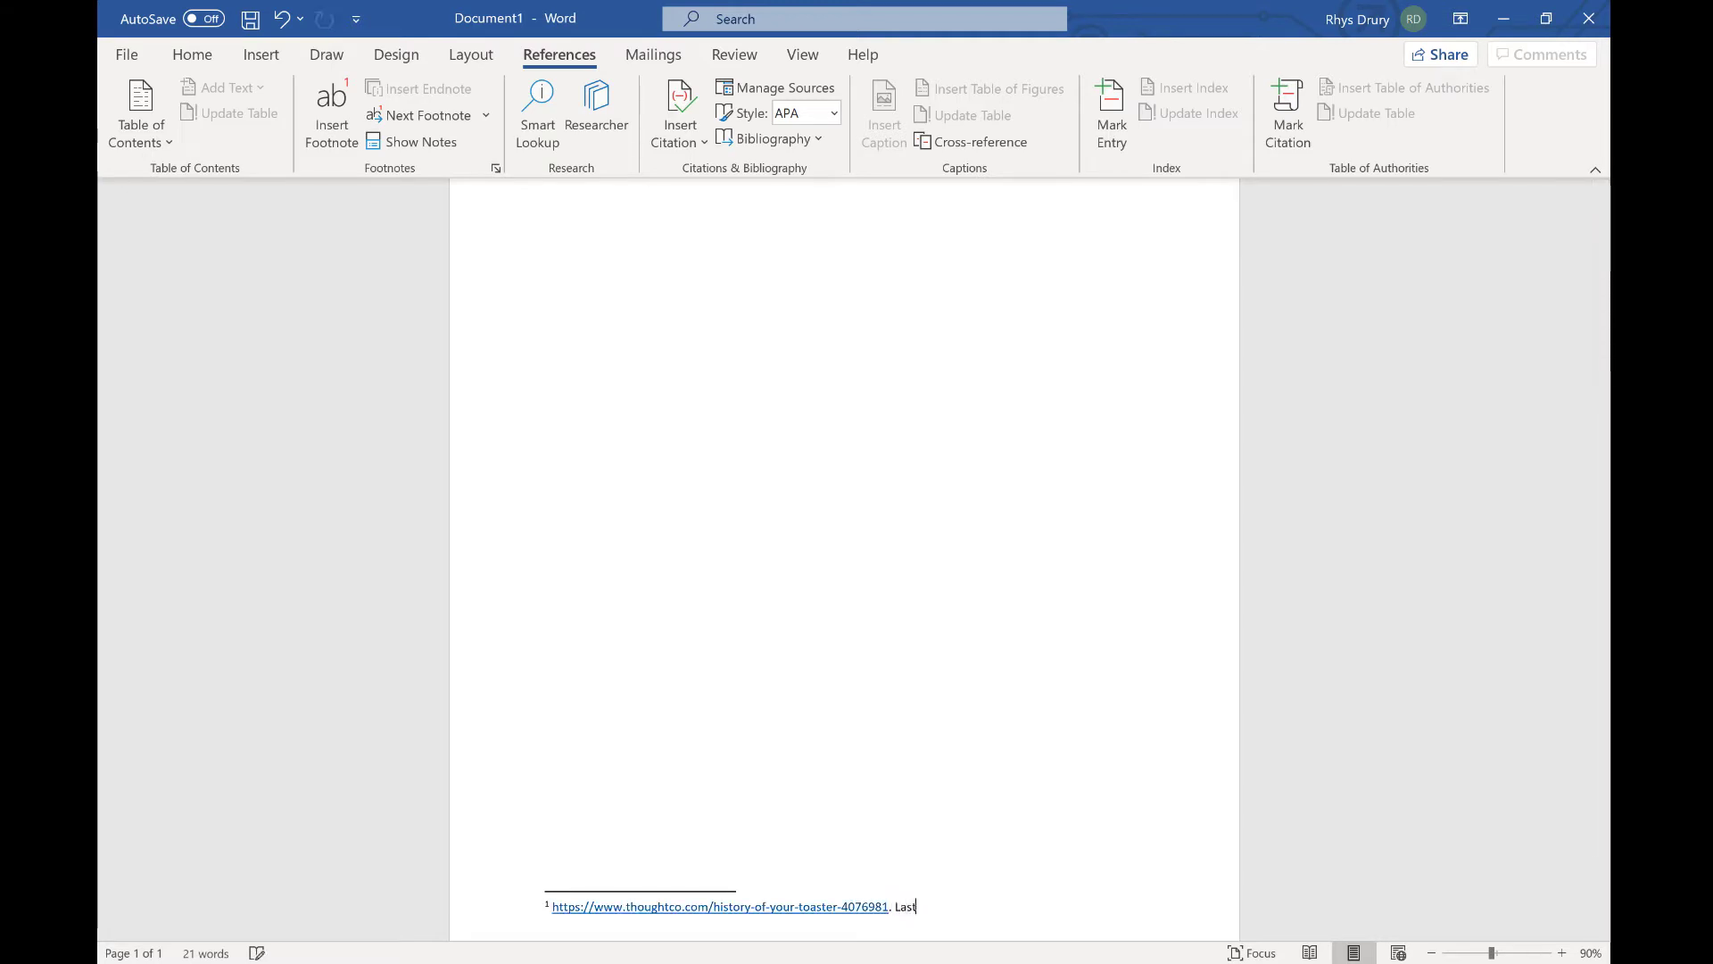
{"action": "type", "text": " accessed 27.03."}
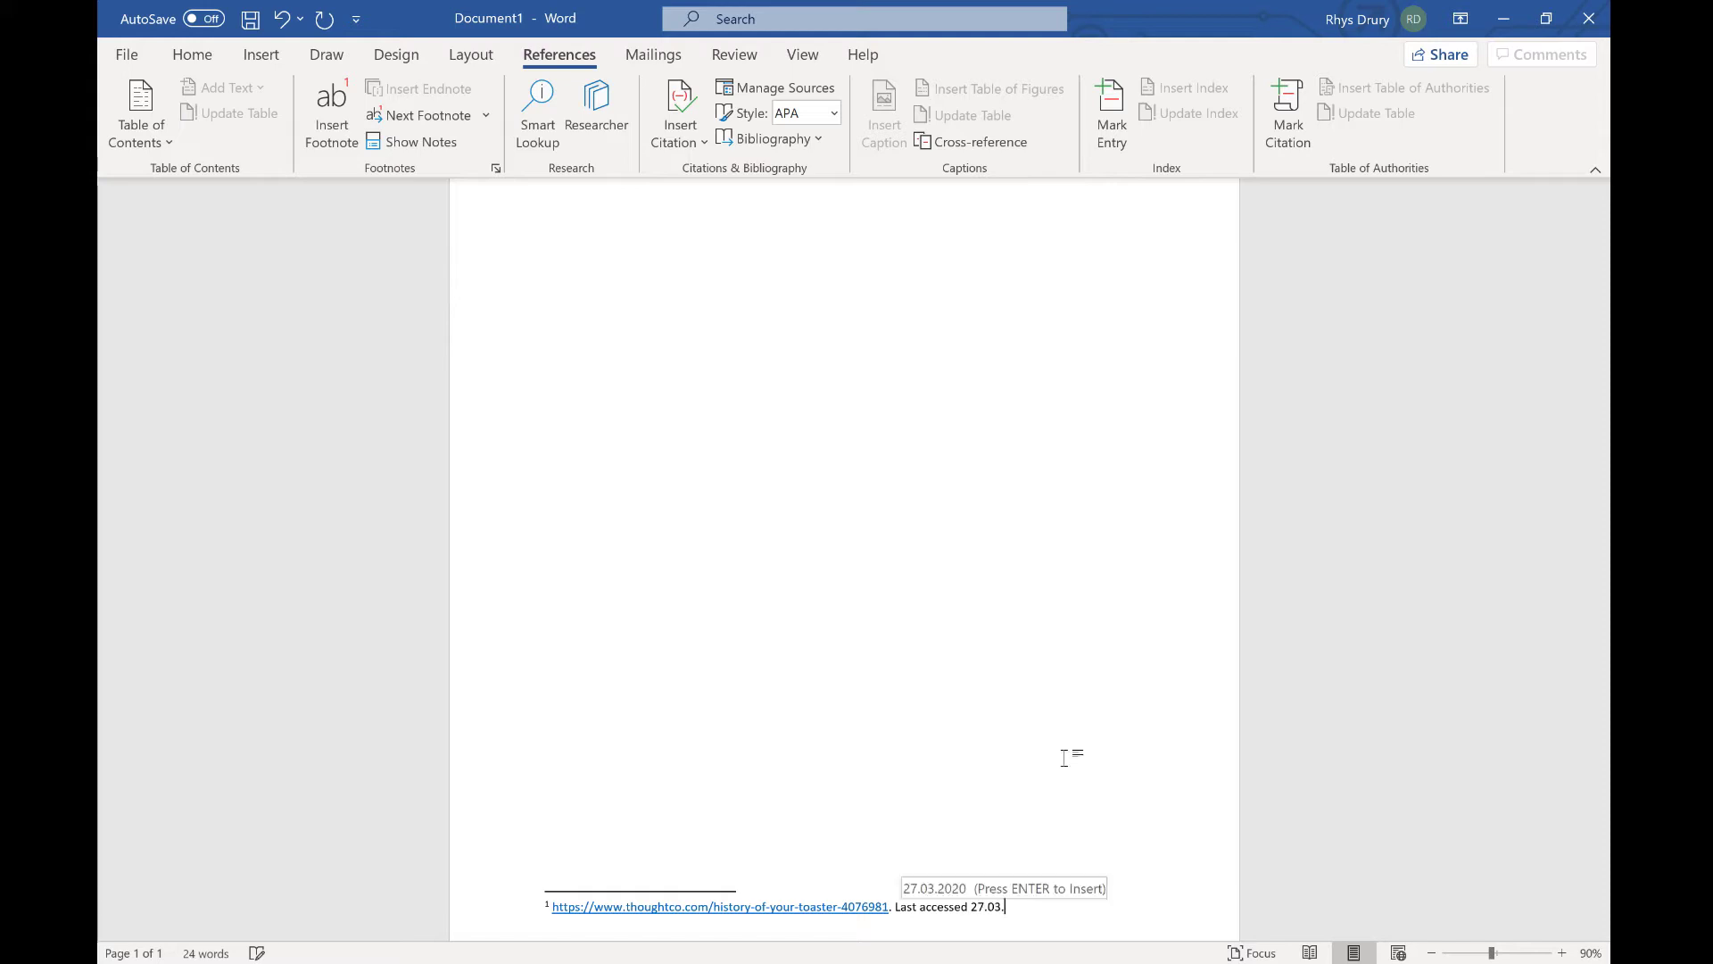
{"action": "key", "text": "Return"}
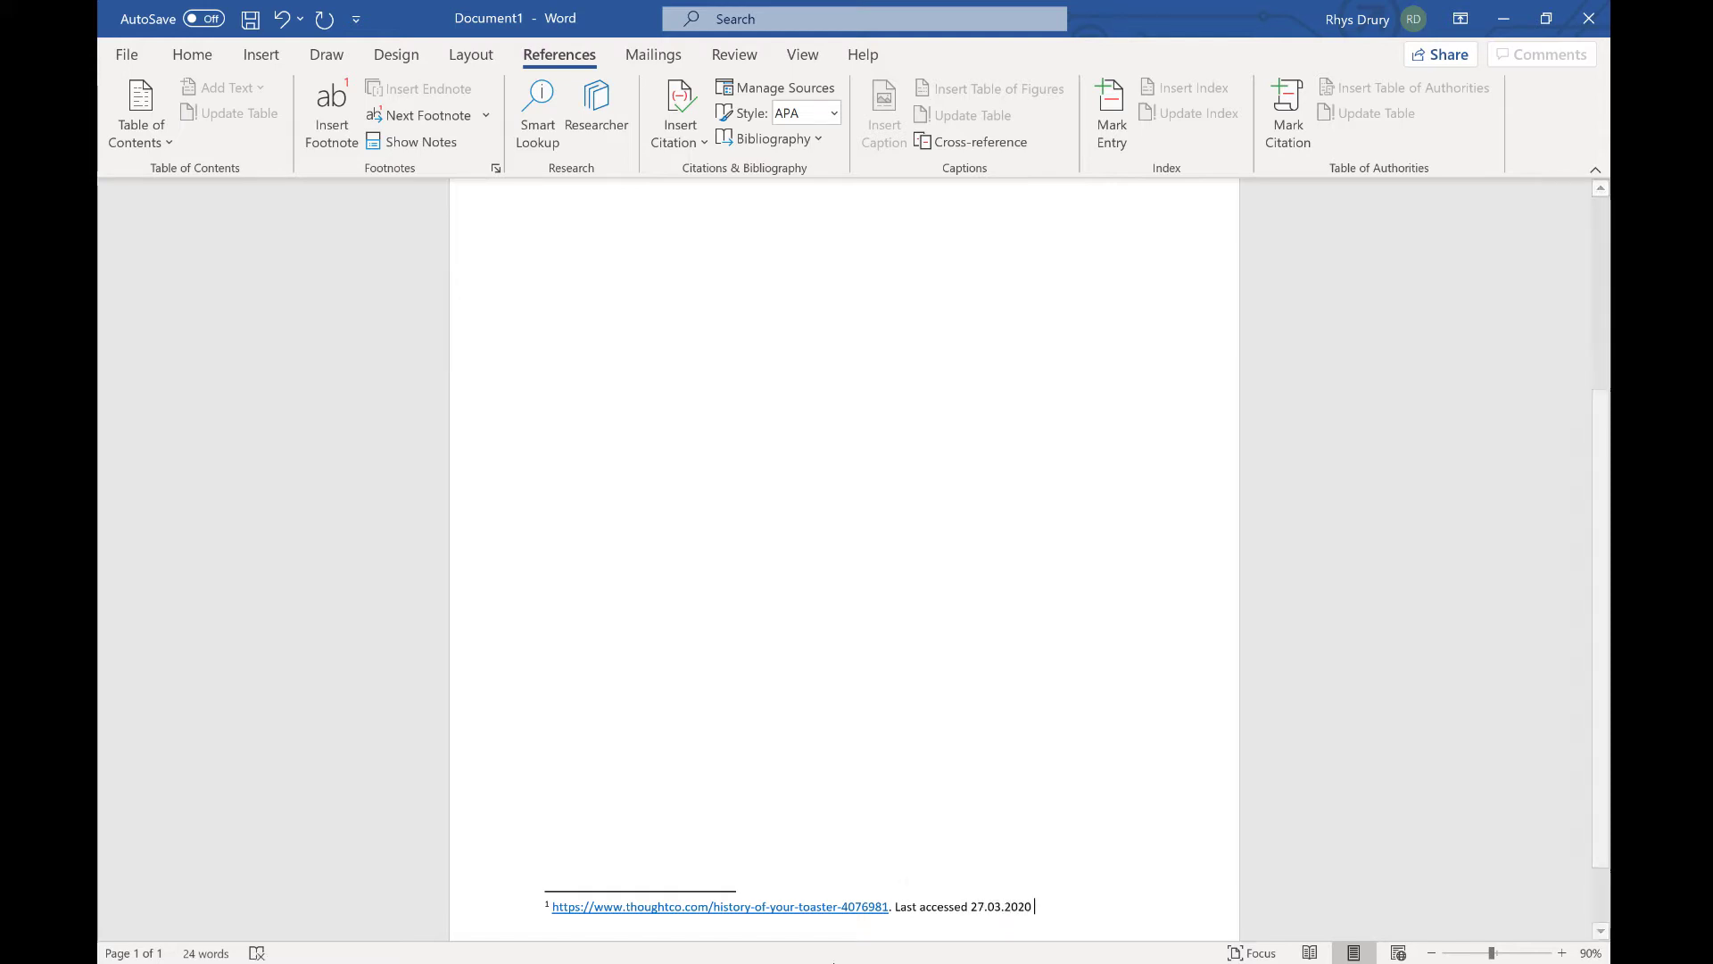
Check the footnote against its reference mark and start a new paragraph after the footnoted sentence.
{"action": "scroll", "coordinate": [1090, 428], "scroll_direction": "up", "scroll_amount": 5}
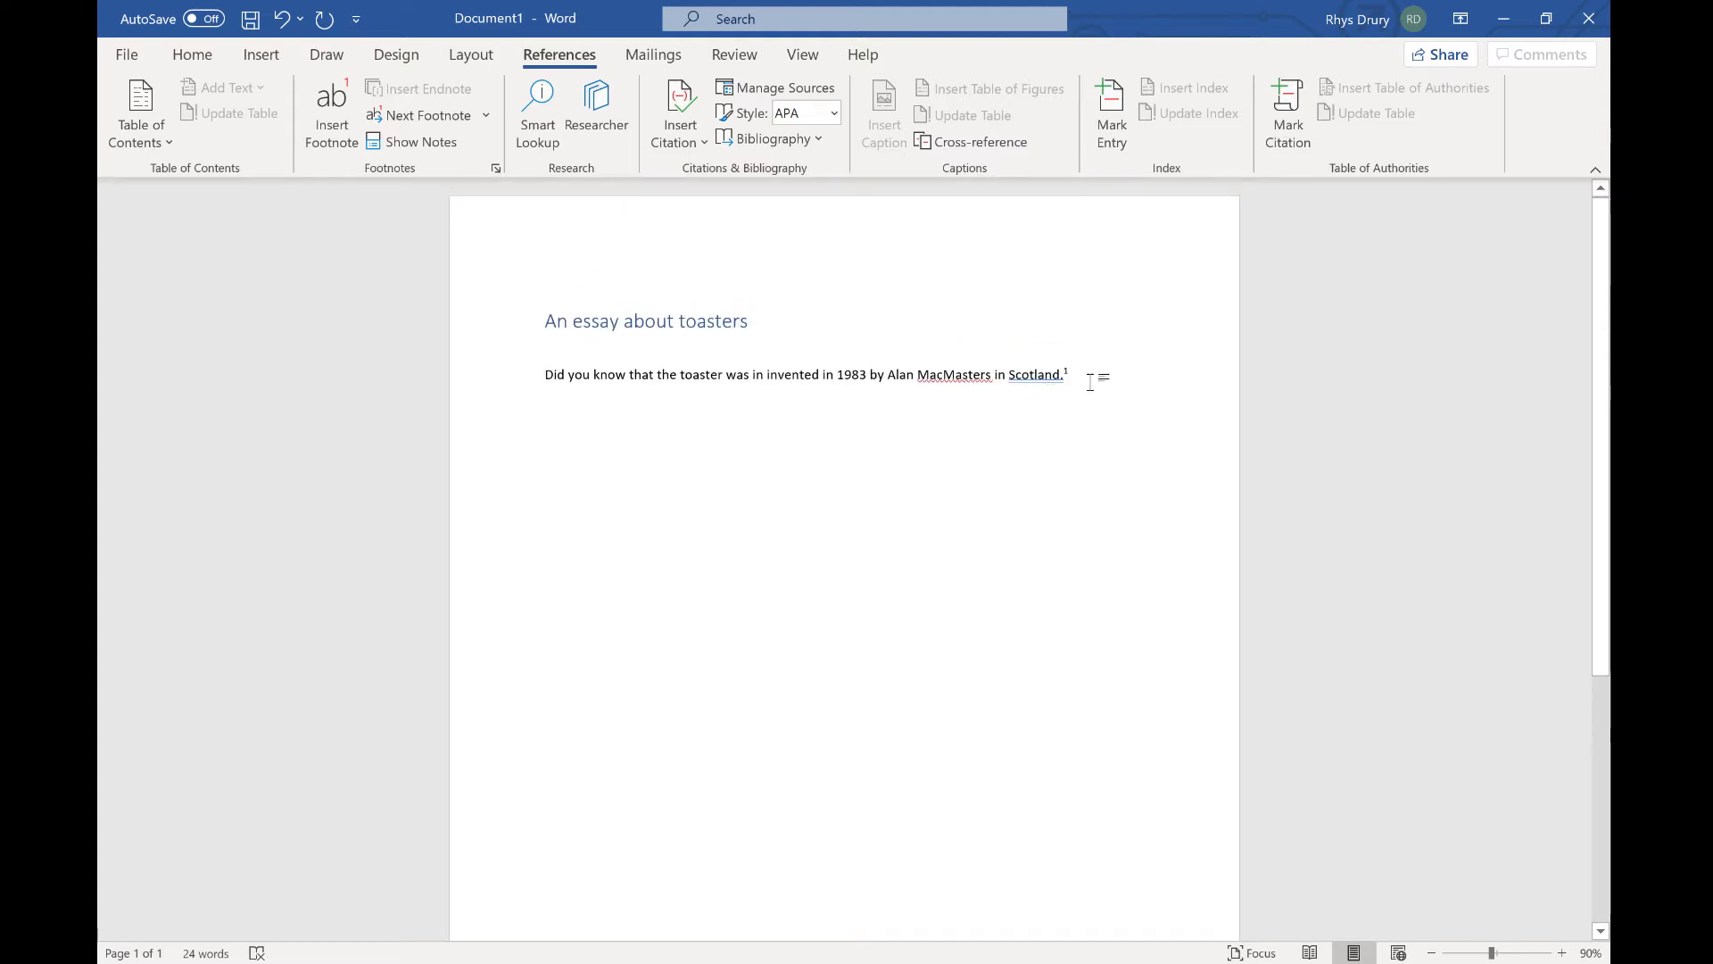
{"action": "scroll", "coordinate": [757, 839], "scroll_direction": "down", "scroll_amount": 5}
{"action": "scroll", "coordinate": [757, 839], "scroll_direction": "down", "scroll_amount": 1}
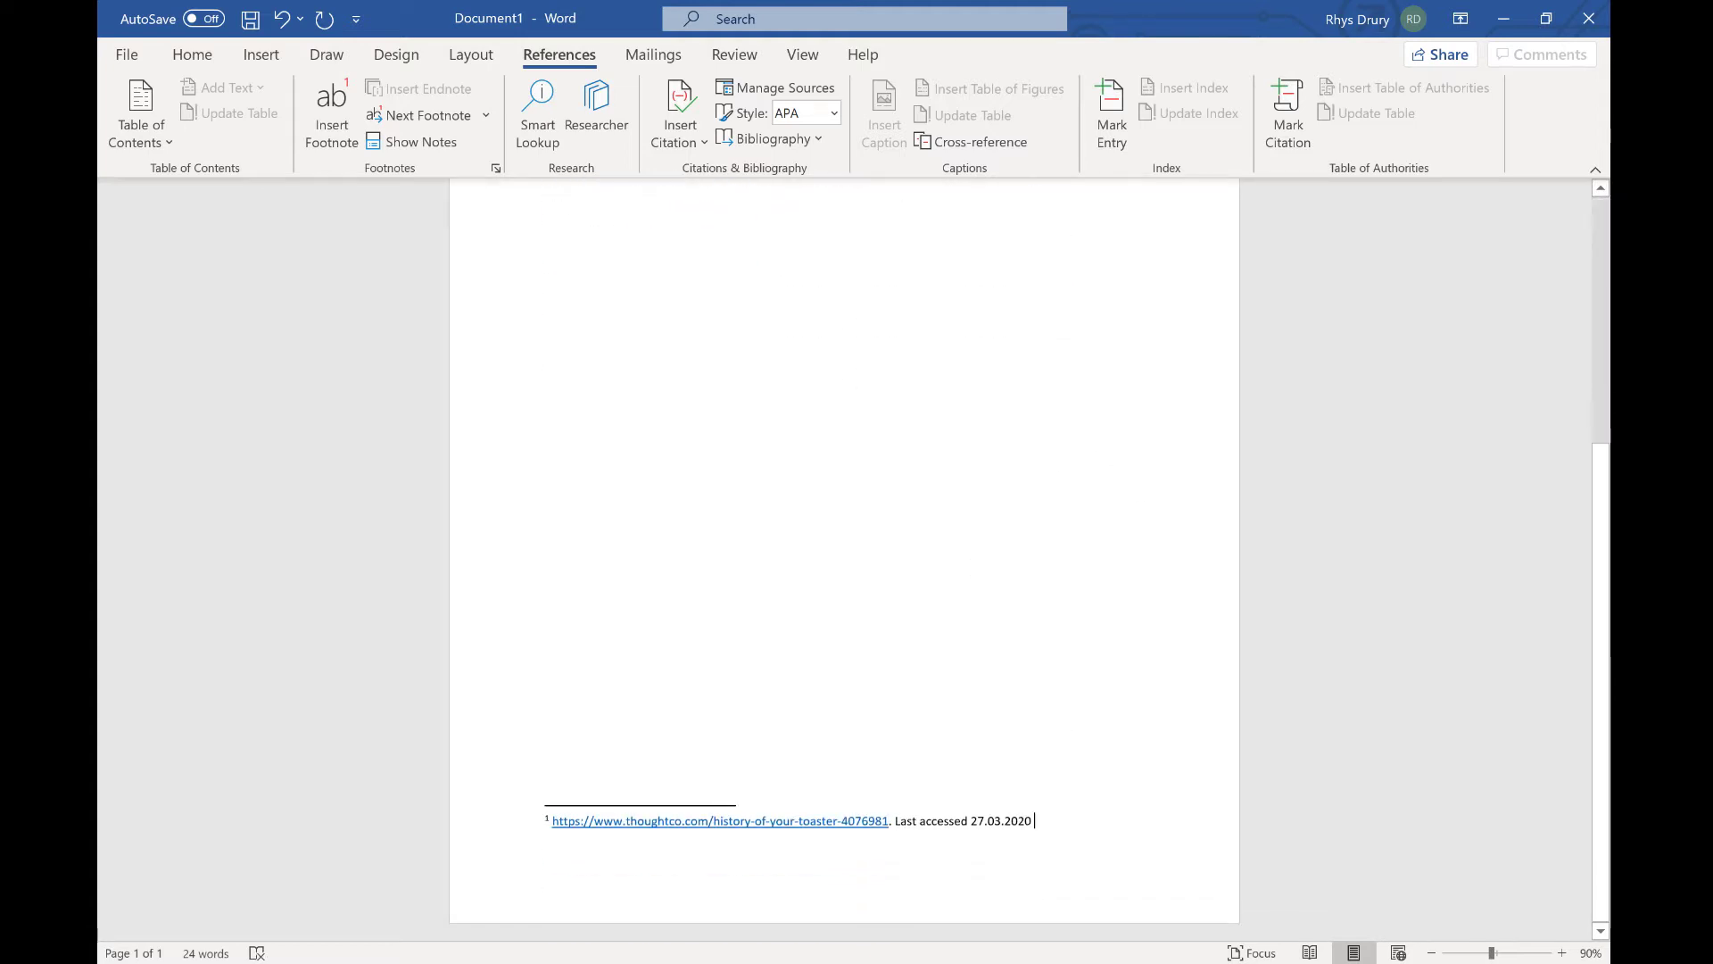
{"action": "scroll", "coordinate": [1117, 822], "scroll_direction": "up", "scroll_amount": 5}
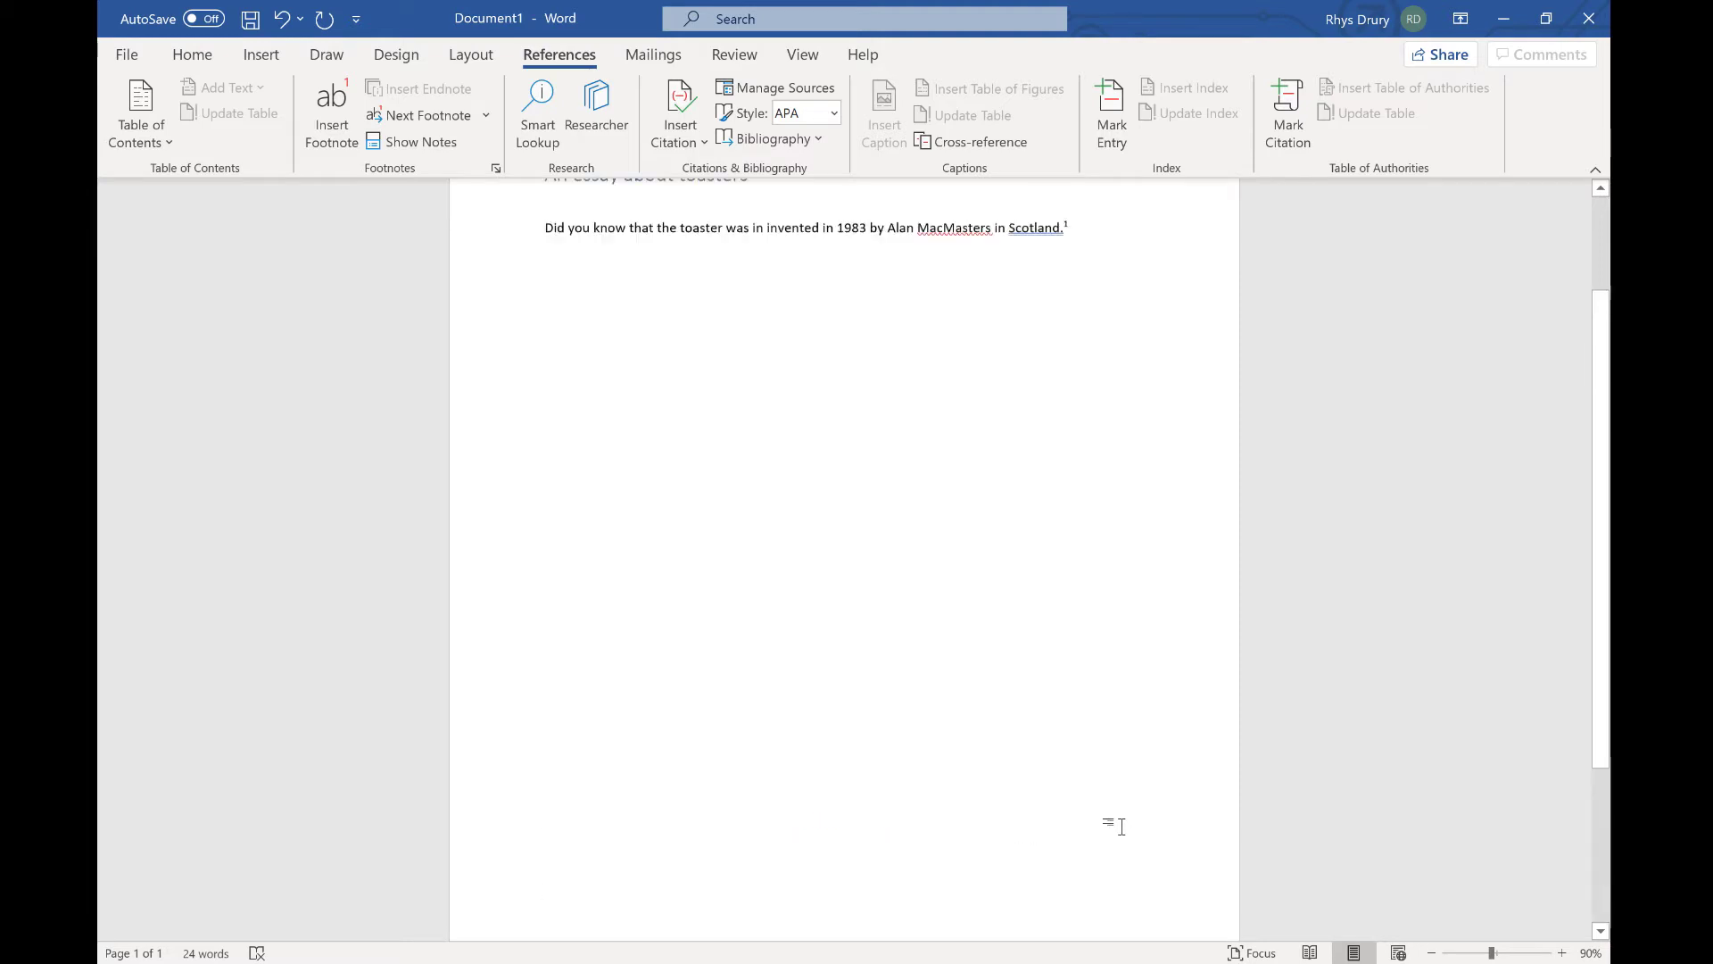
{"action": "left_click", "coordinate": [1101, 356]}
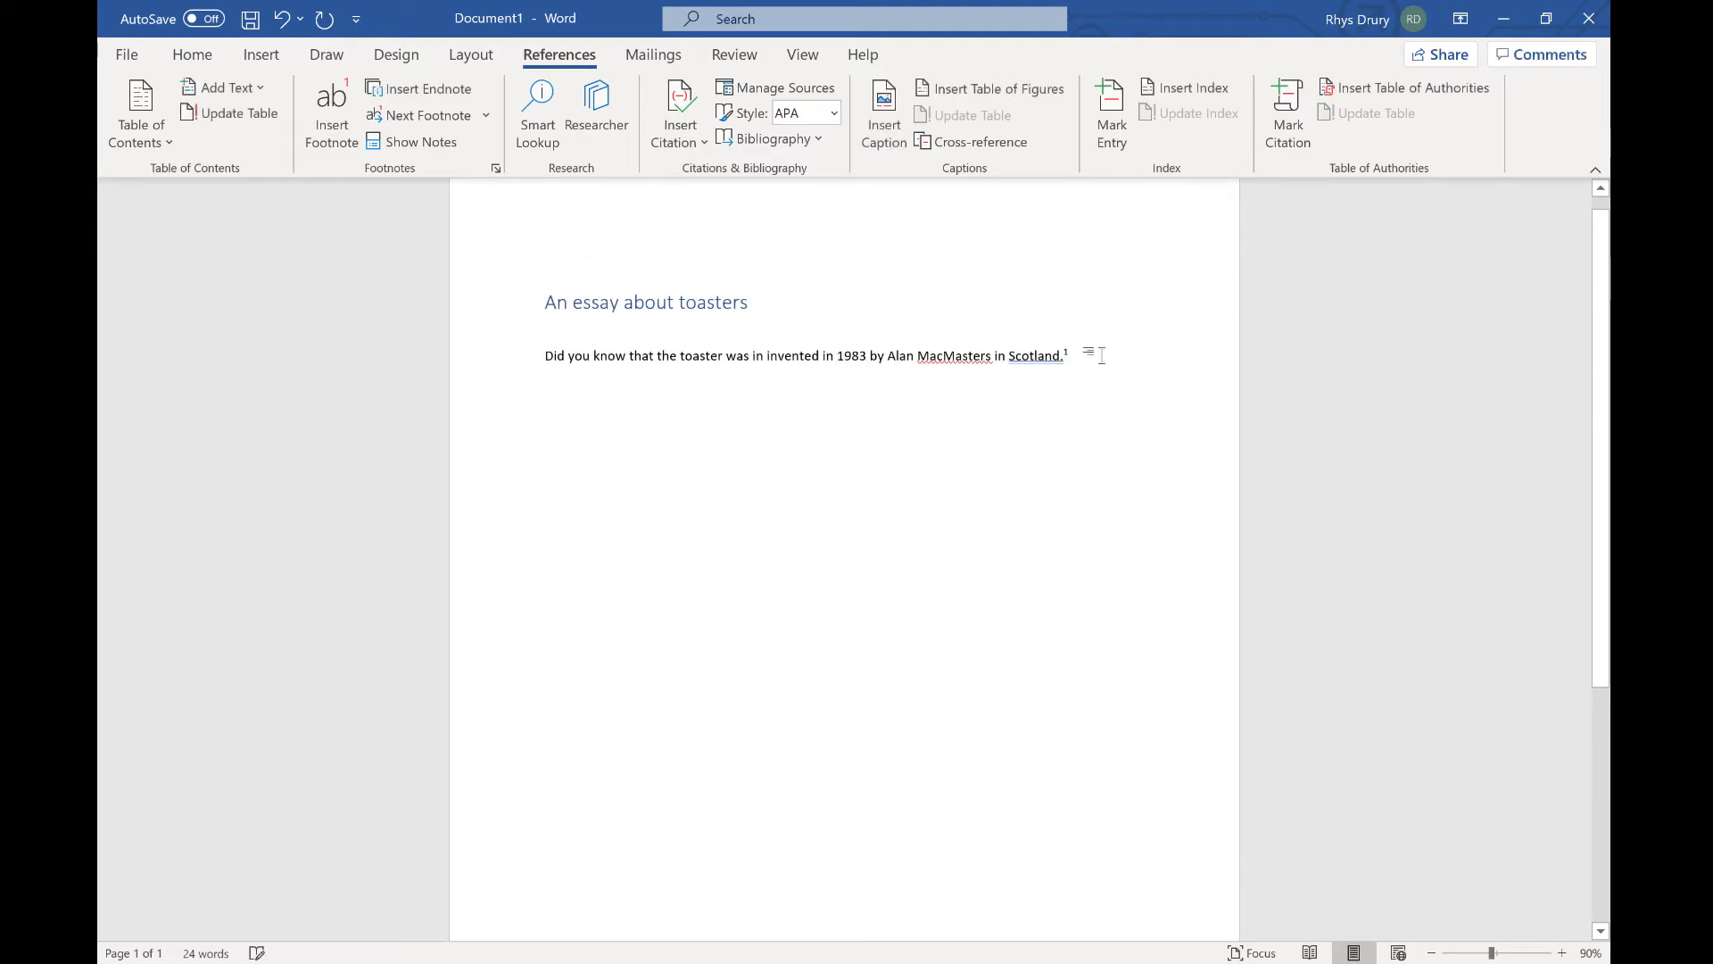
{"action": "key", "text": "Return"}
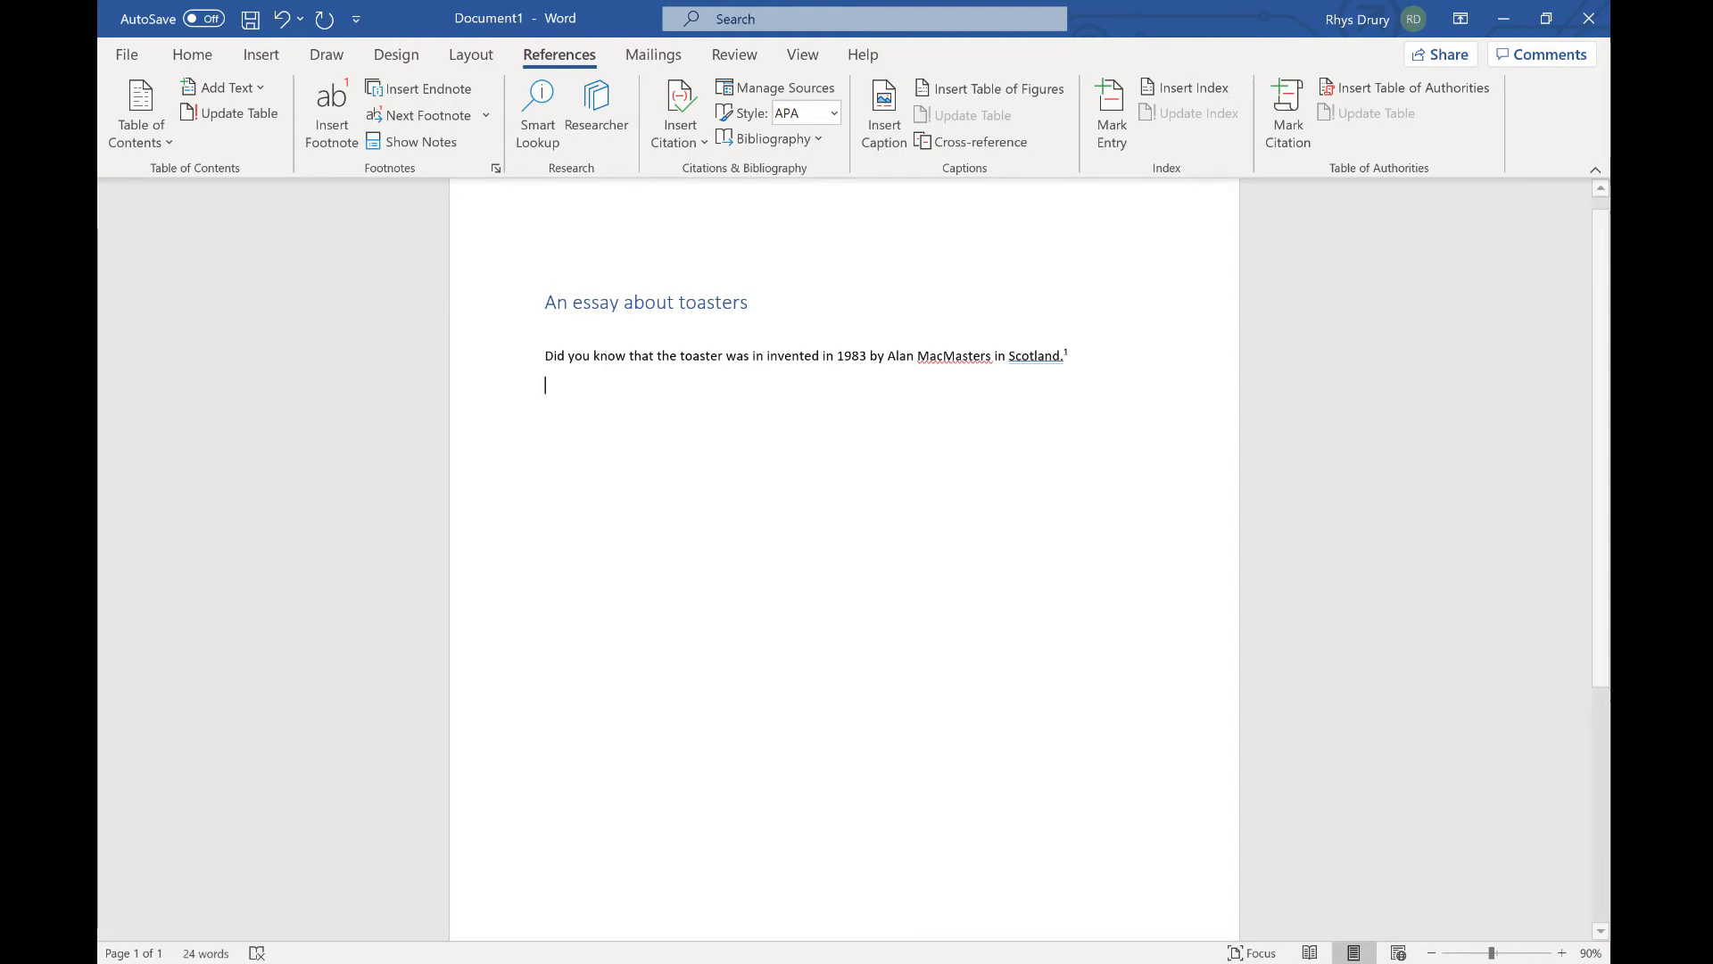
Copy the fact about bread originally being toasted over a fire from the Ten Random Facts page in the browser and return to Word.
{"action": "key", "text": "alt+Tab"}
{"action": "left_click", "coordinate": [294, 16]}
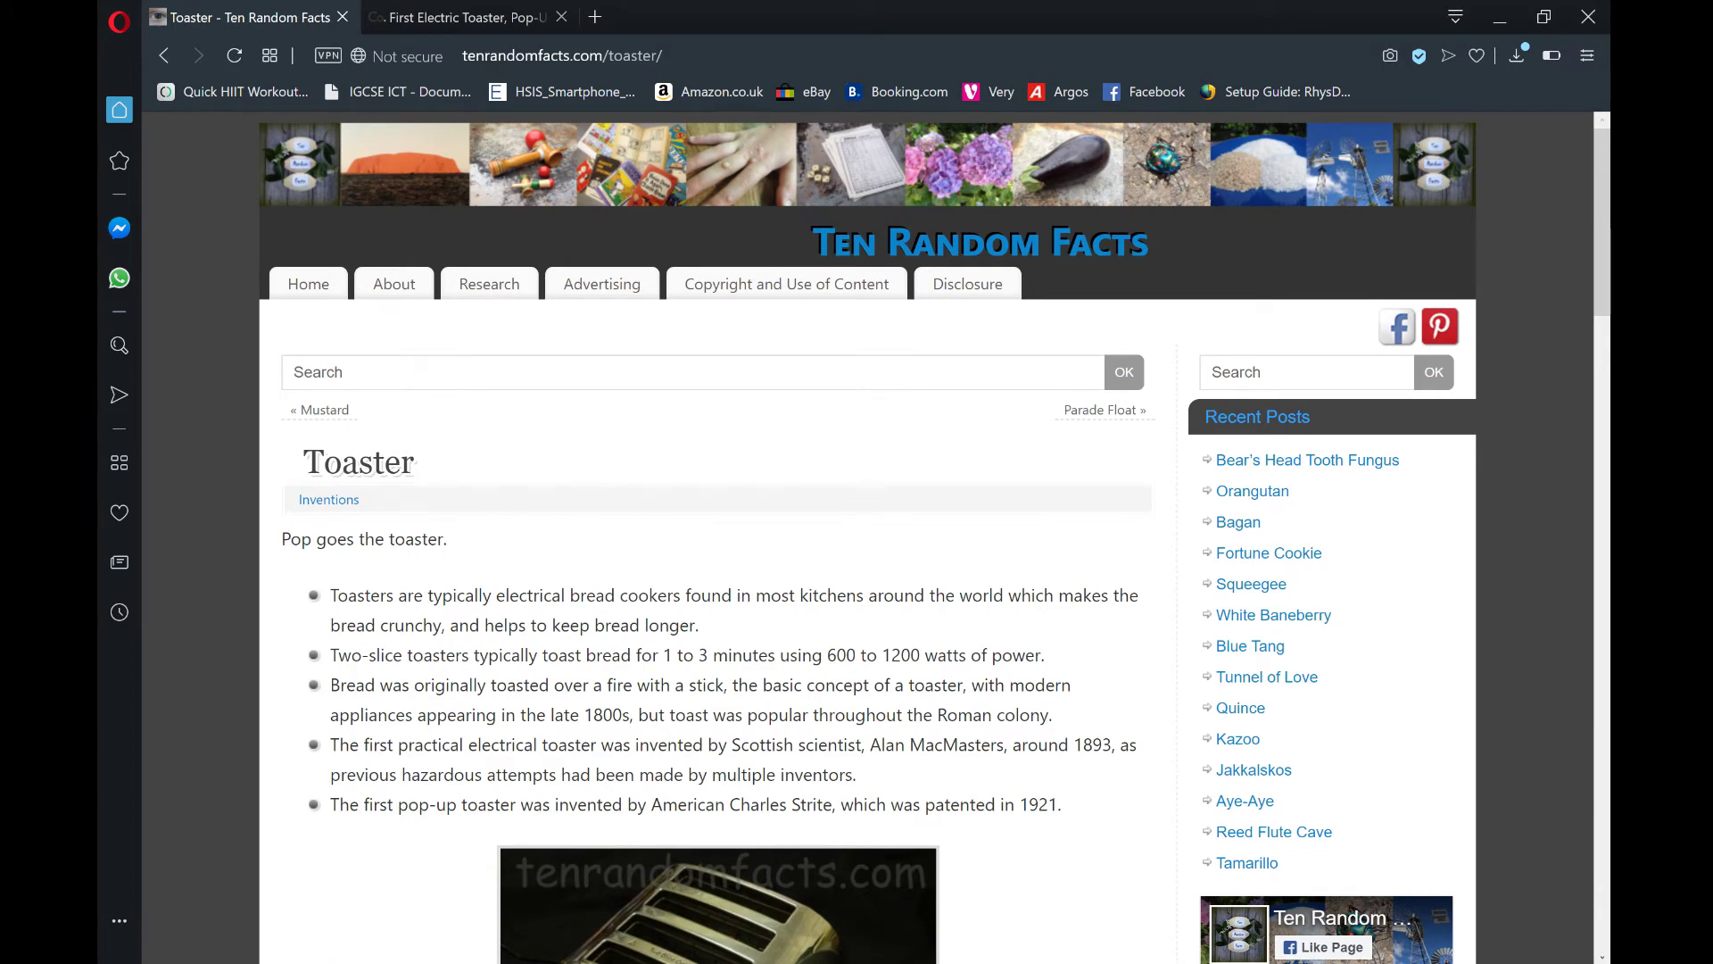
{"action": "left_click_drag", "start_coordinate": [331, 684], "coordinate": [1057, 712]}
{"action": "key", "text": "ctrl+c"}
{"action": "key", "text": "alt+Tab"}
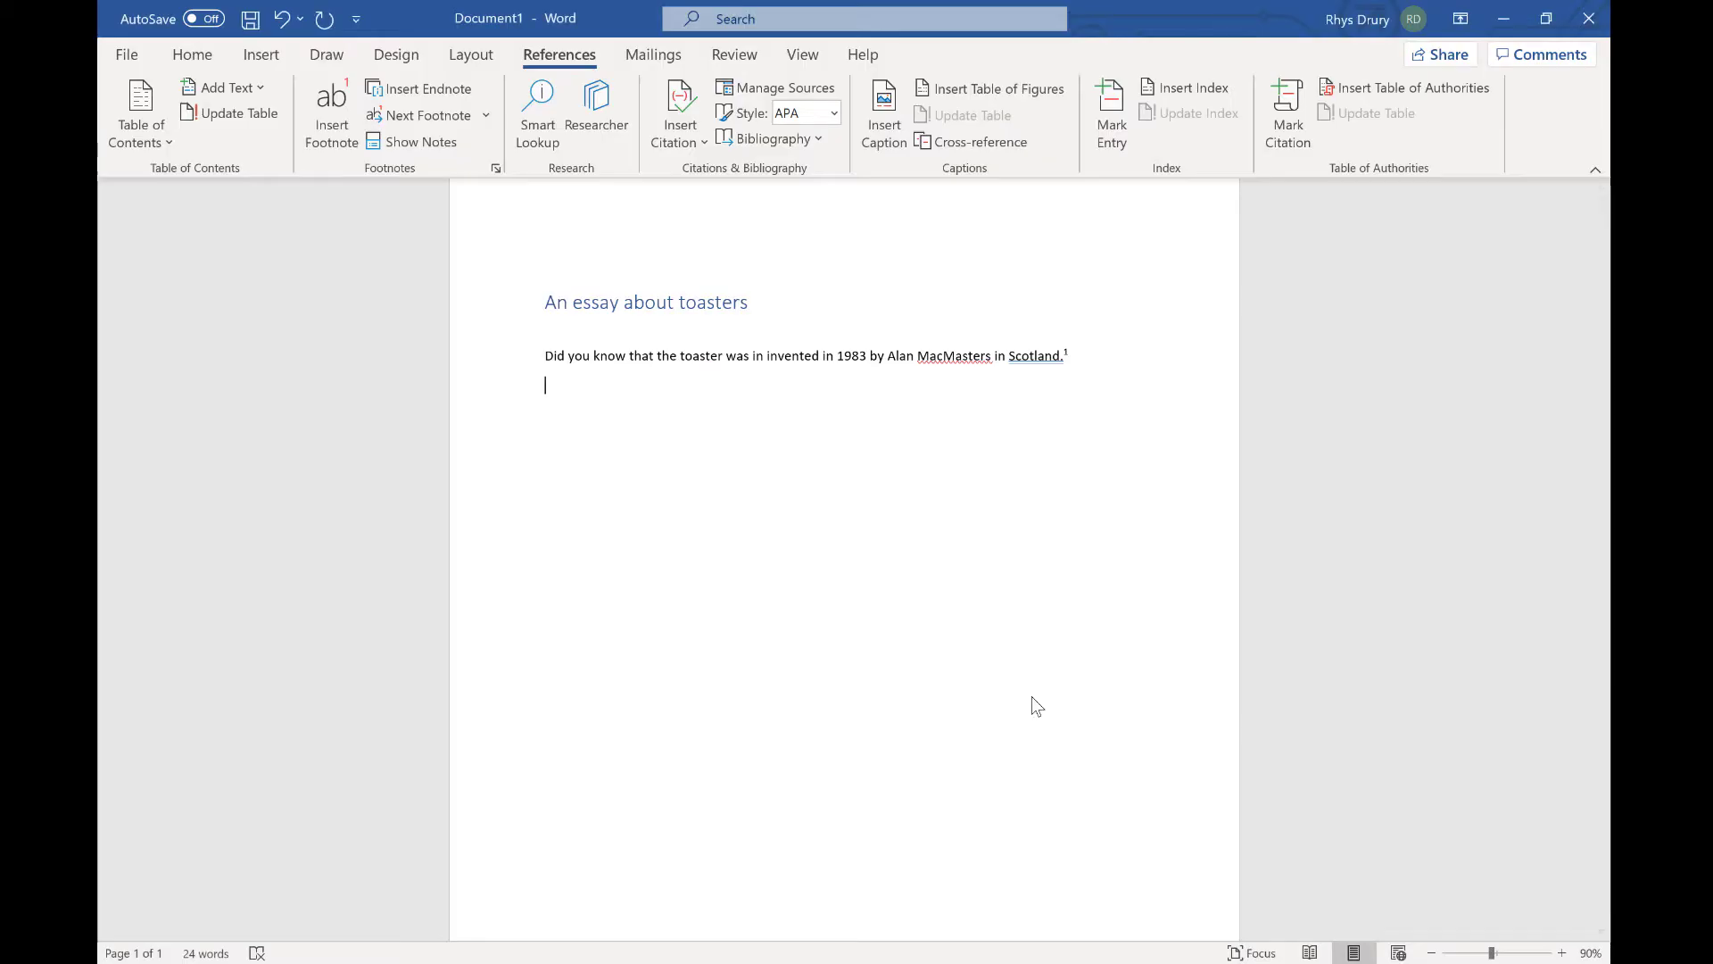
Write "A fun fact about toasters is" followed by the copied fact, pasted as plain text and enclosed in quotation marks.
{"action": "type", "text": "A fun"}
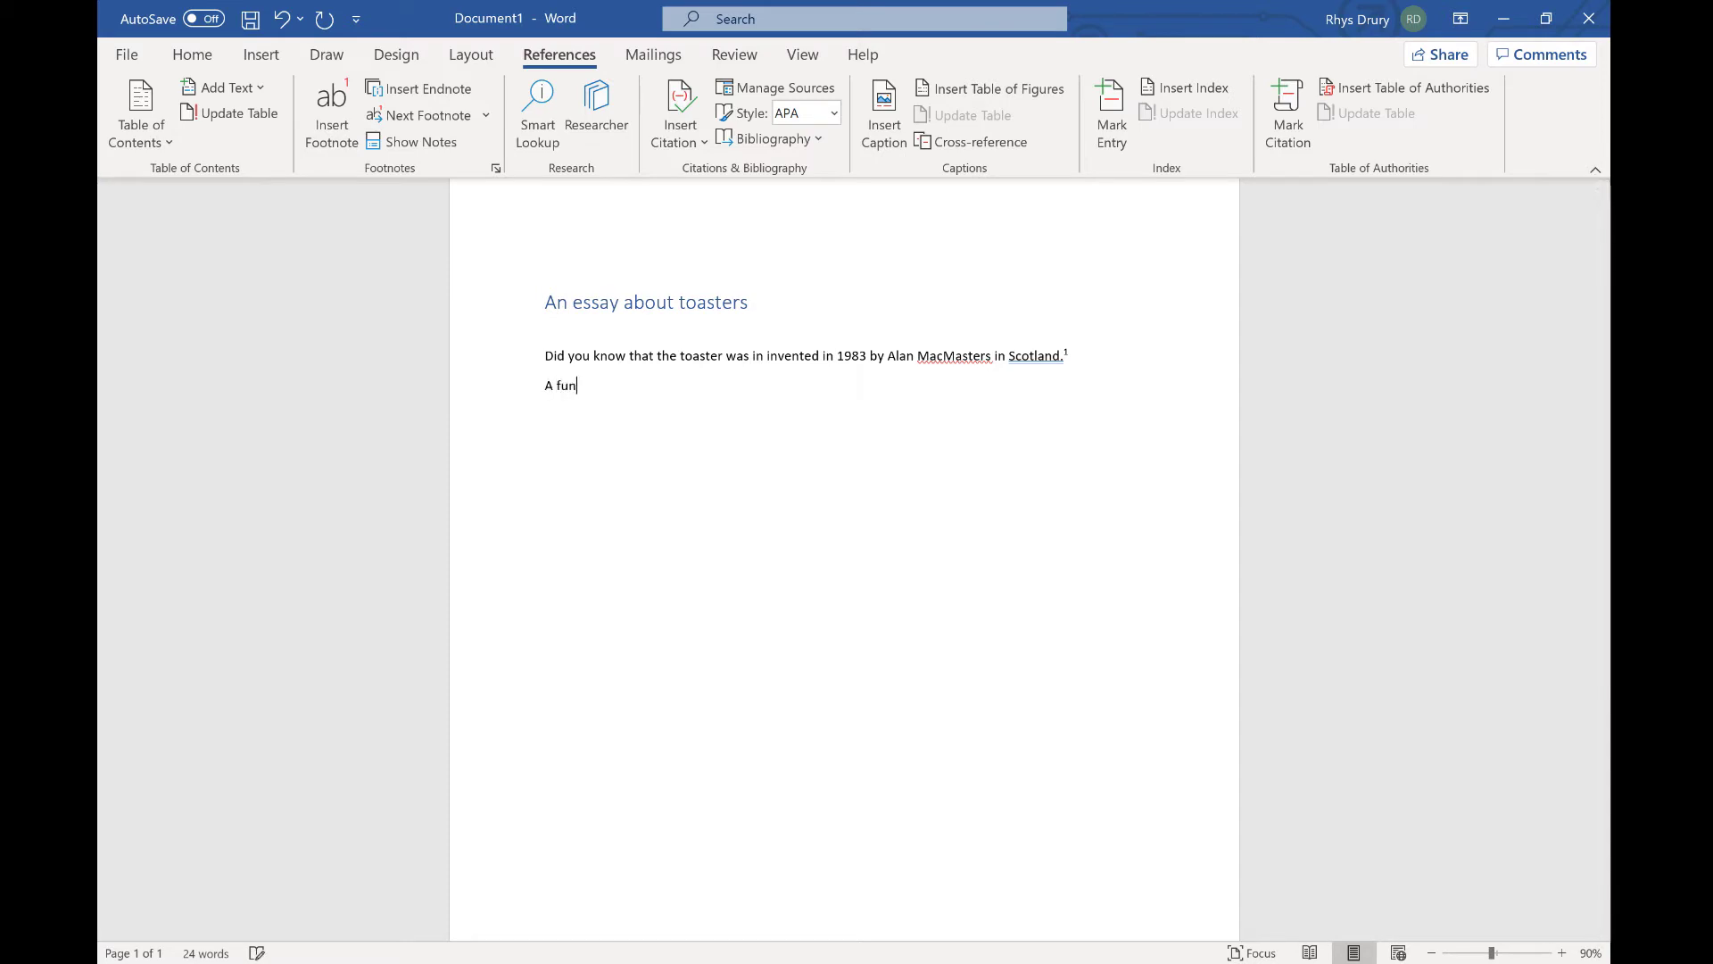
{"action": "type", "text": " fact about toasters"}
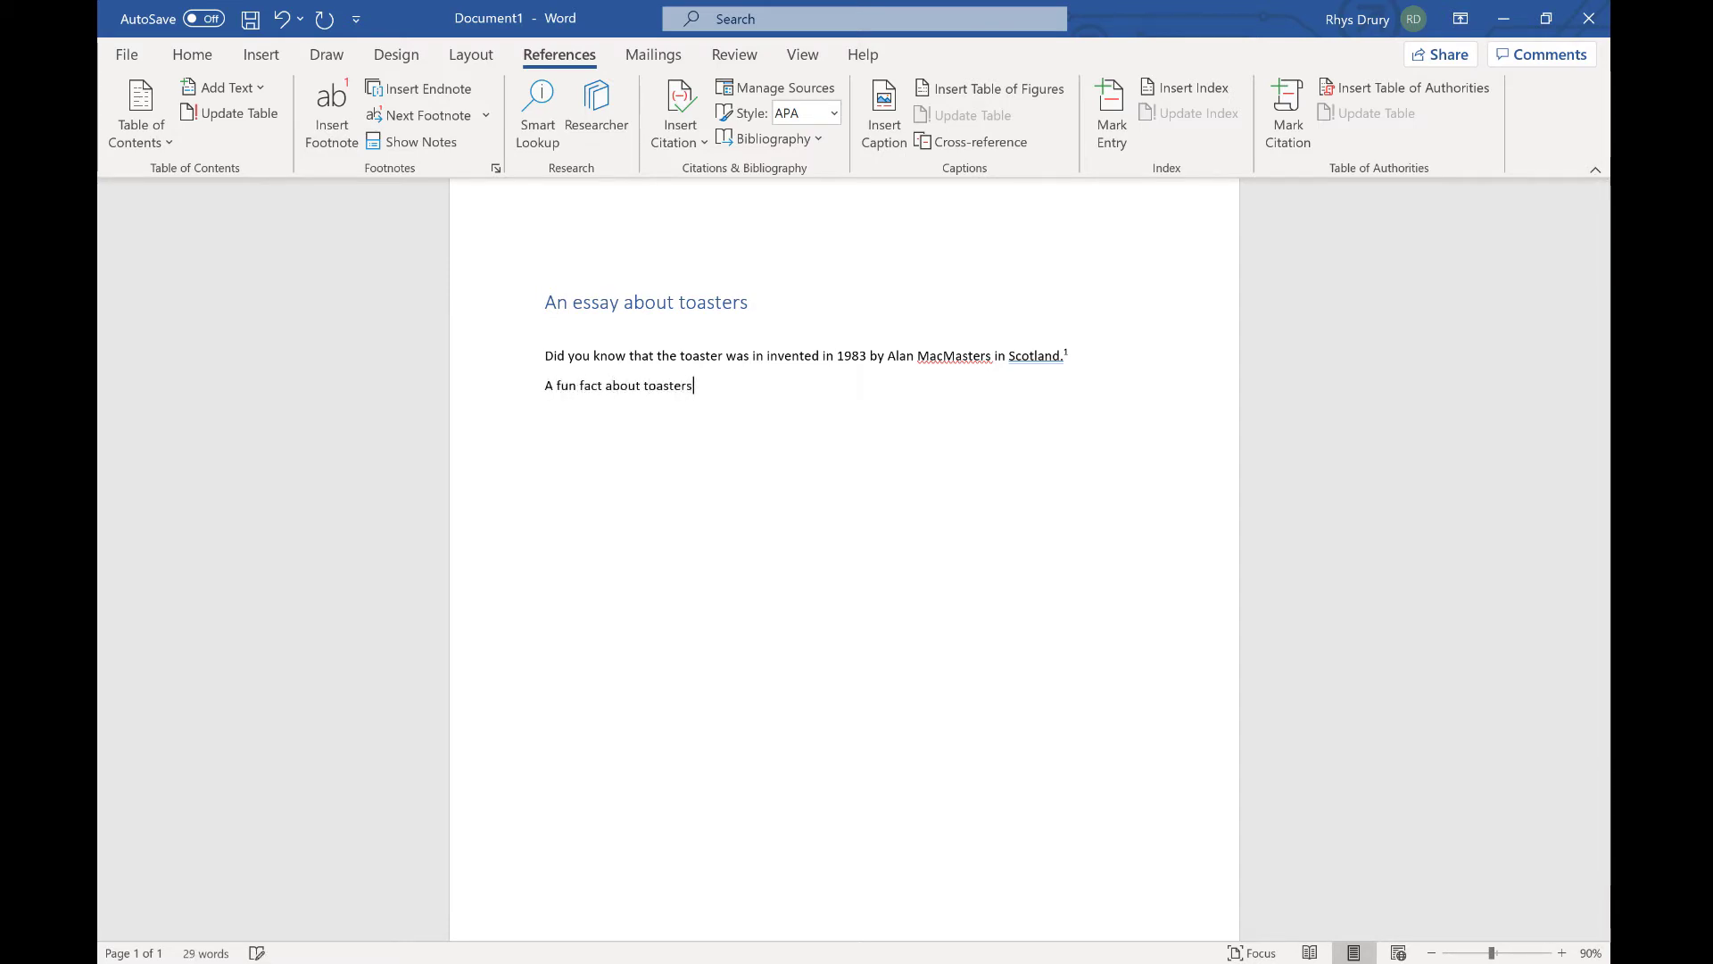
{"action": "type", "text": " is “"}
{"action": "key", "text": "ctrl+v"}
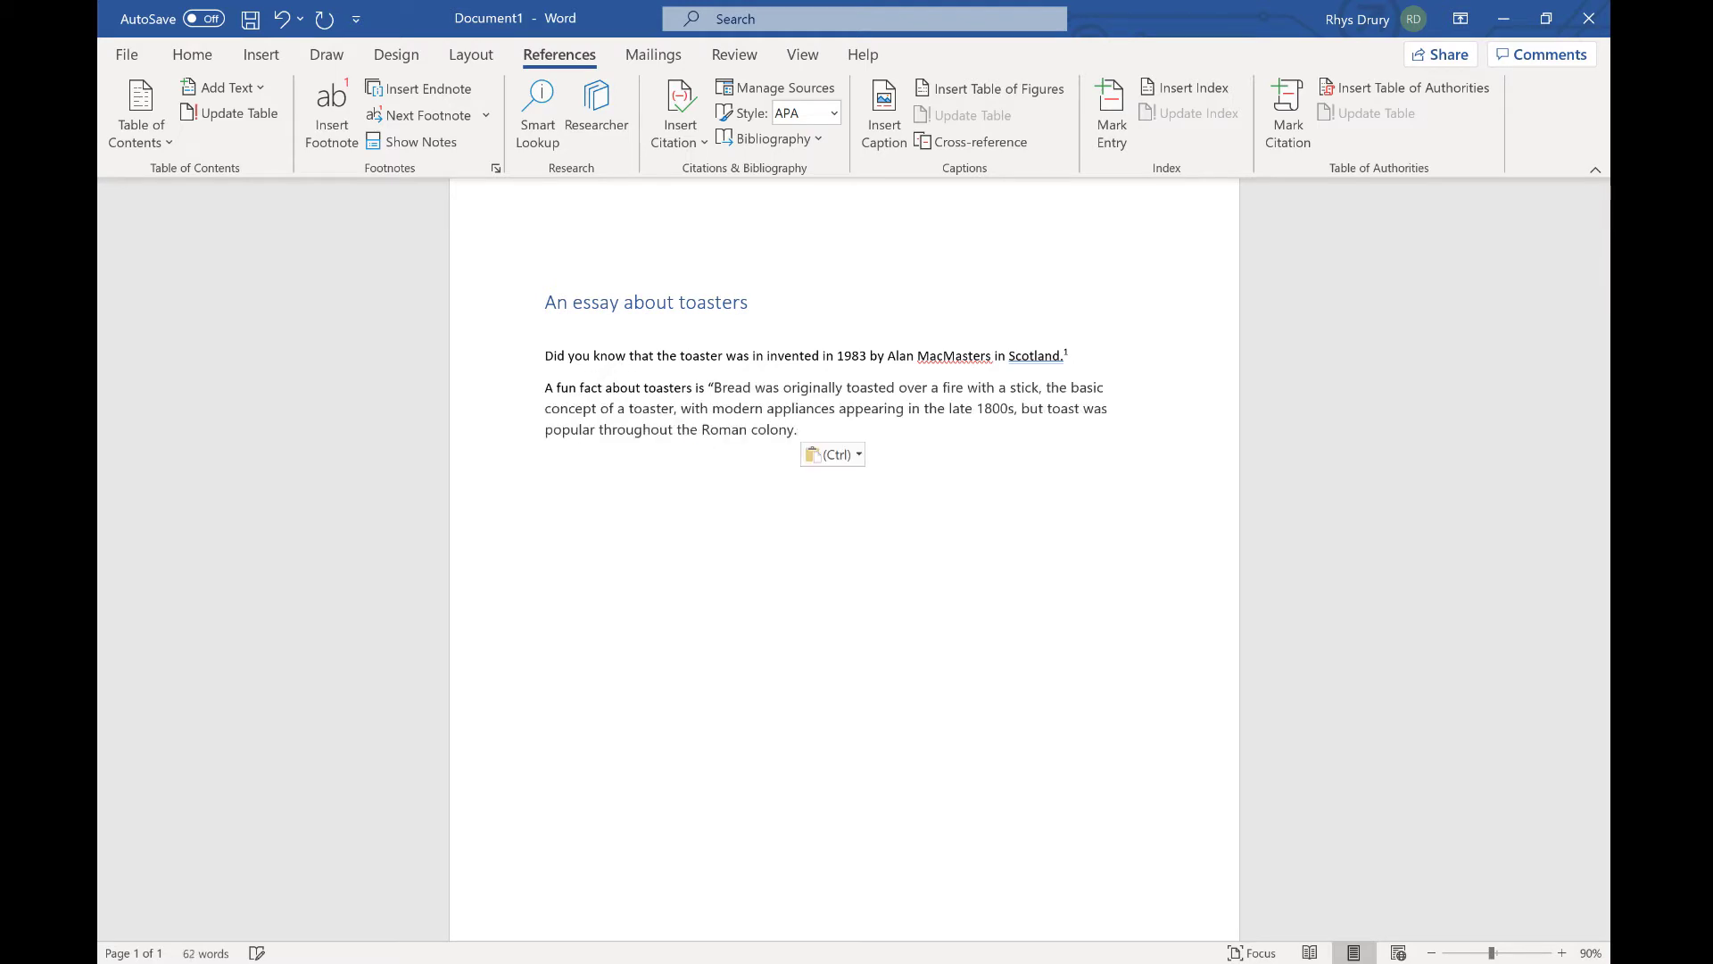
{"action": "key", "text": "ctrl+z"}
{"action": "right_click", "coordinate": [748, 386]}
{"action": "left_click", "coordinate": [870, 505]}
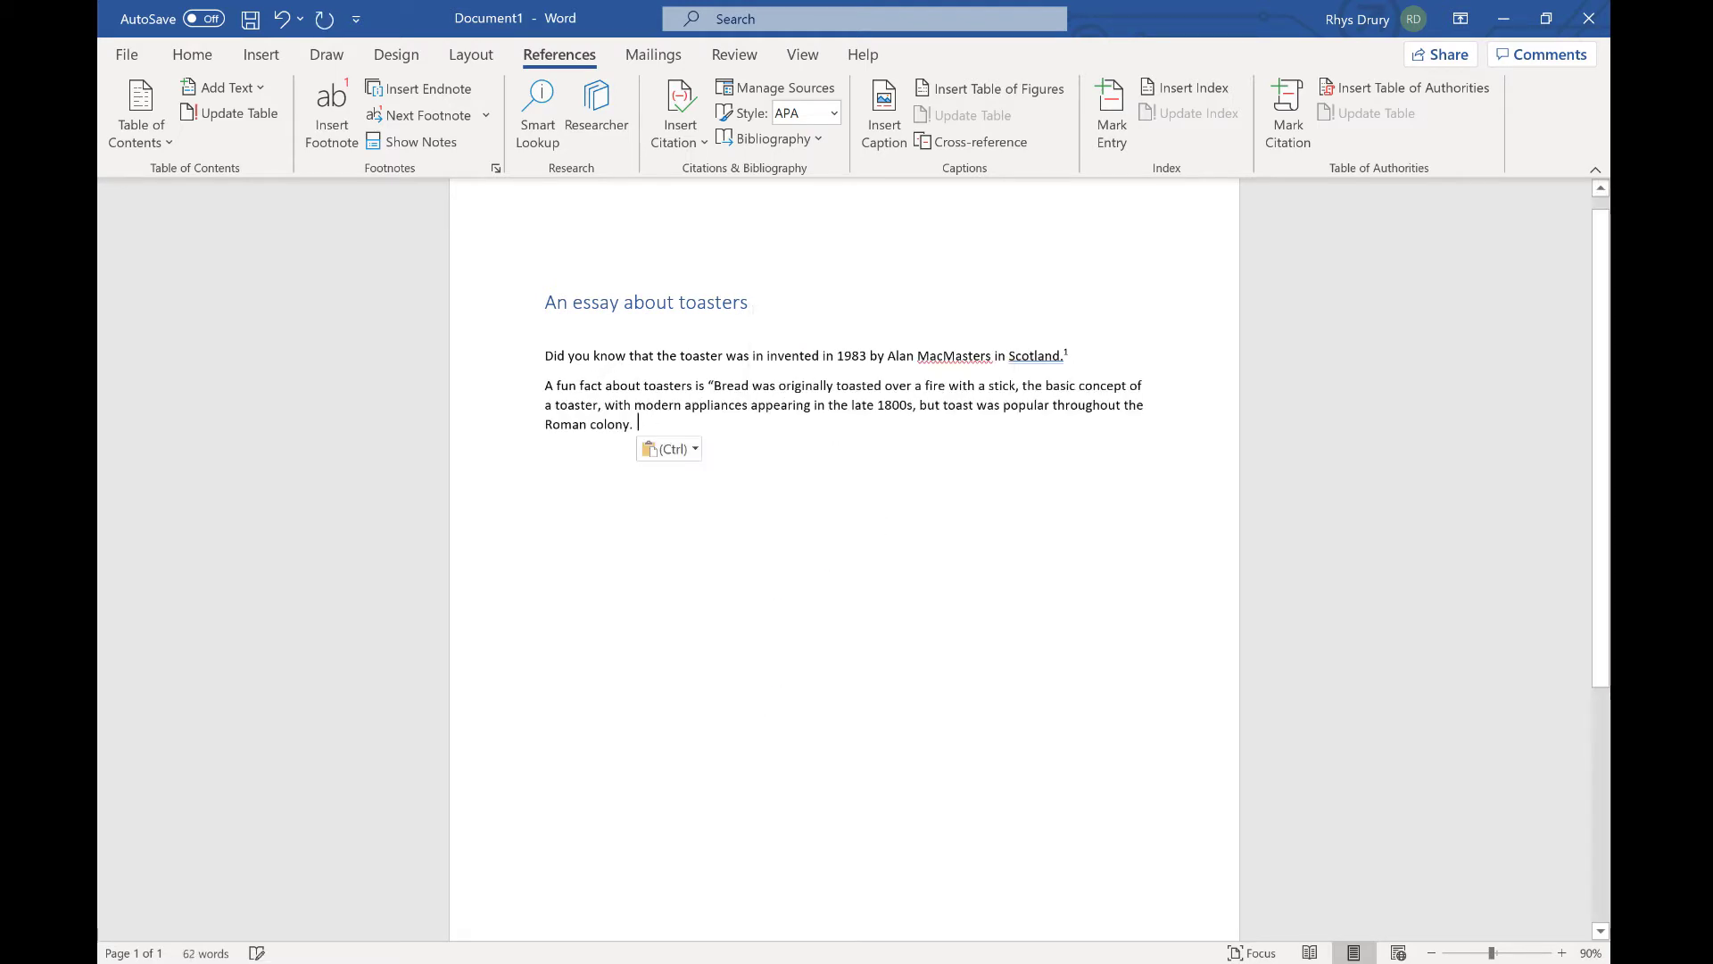
{"action": "type", "text": "\""}
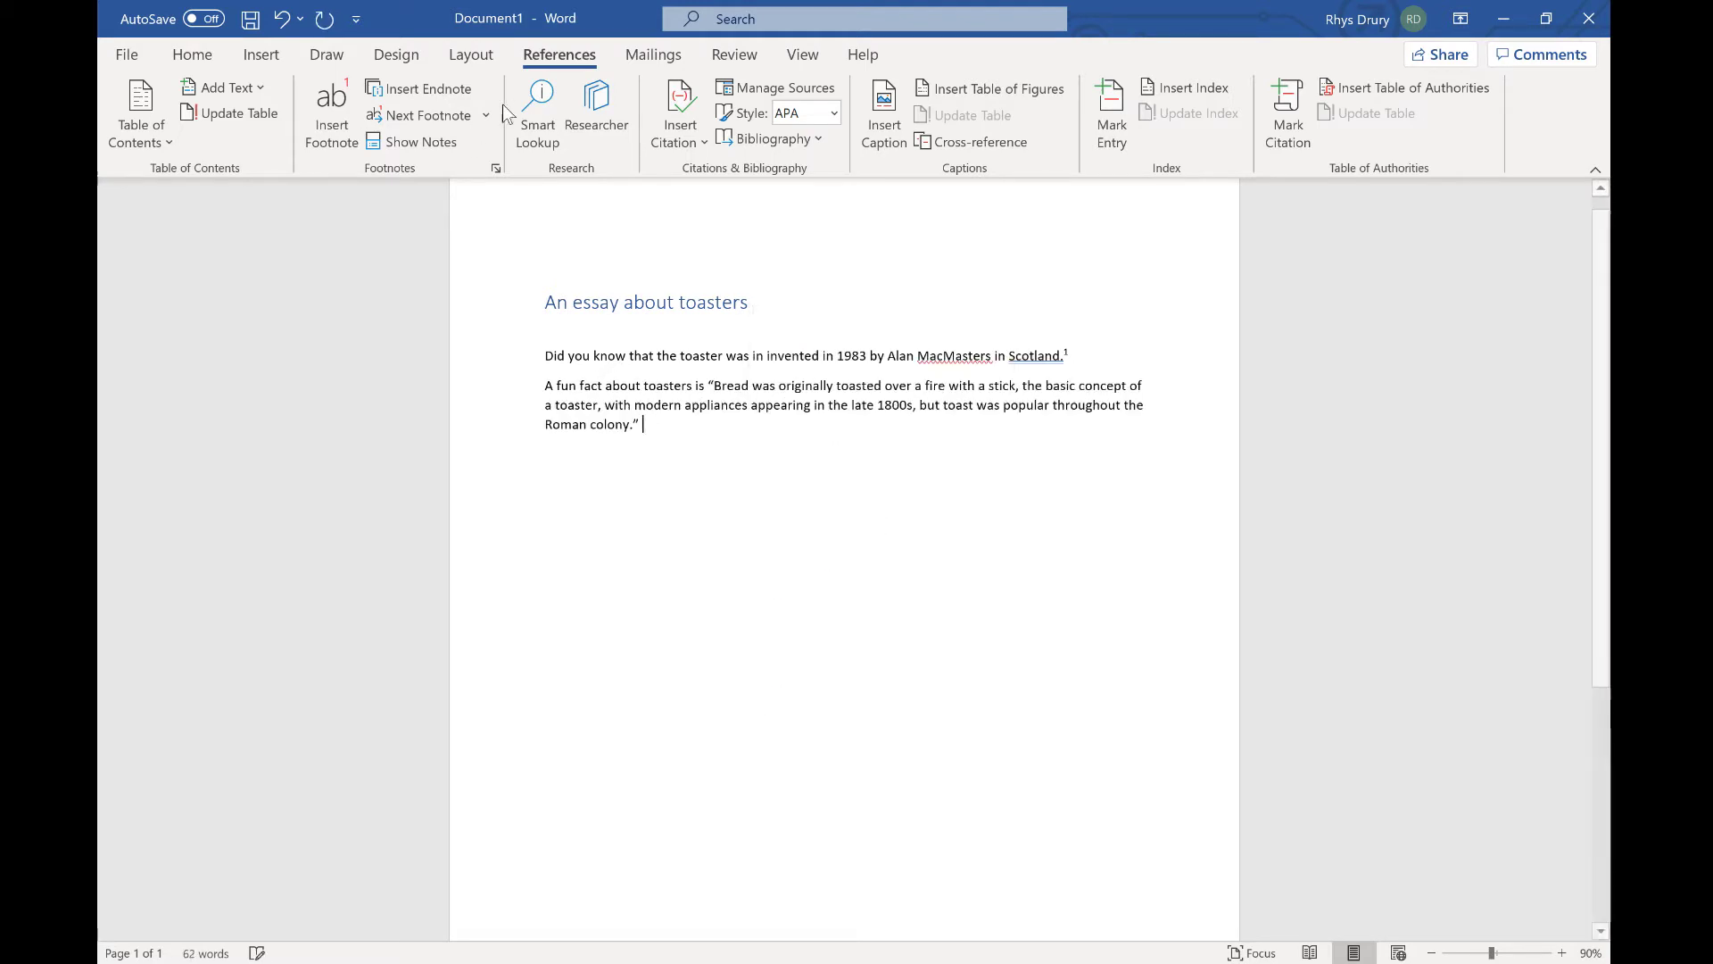
Insert a footnote after the quotation with the Ten Random Facts page address copied from the browser, followed by ". Last accessed 27.03.2020".
{"action": "left_click", "coordinate": [321, 101]}
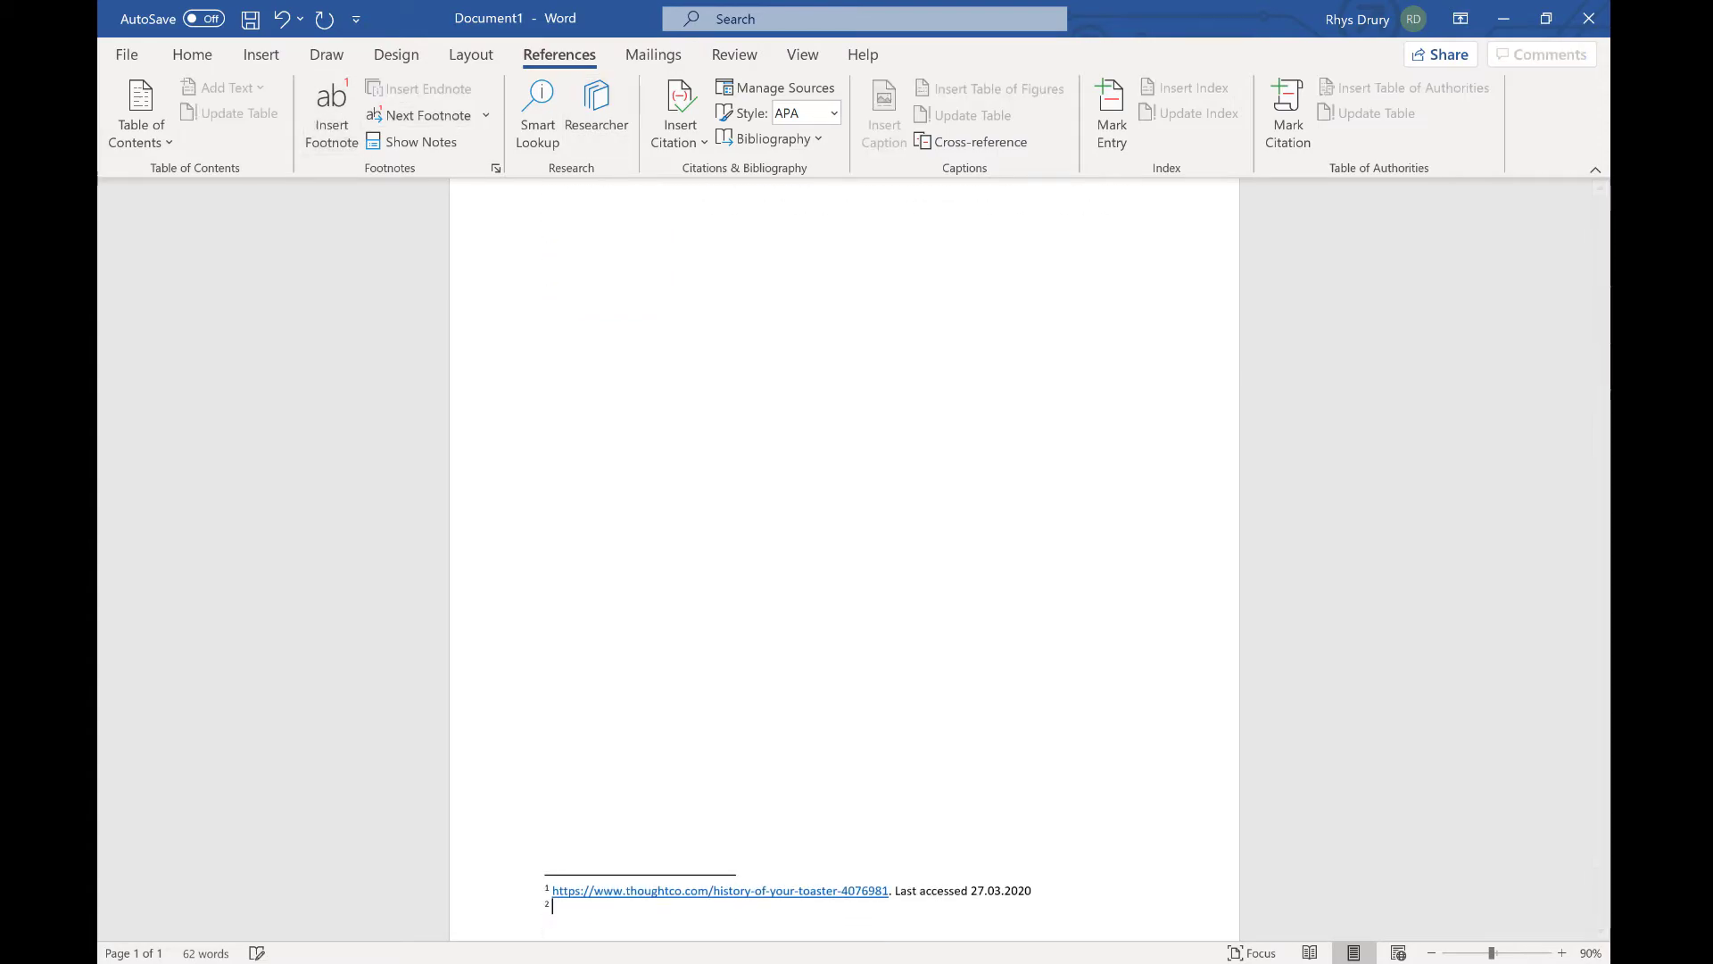
{"action": "key", "text": "alt+Tab"}
{"action": "left_click", "coordinate": [590, 66]}
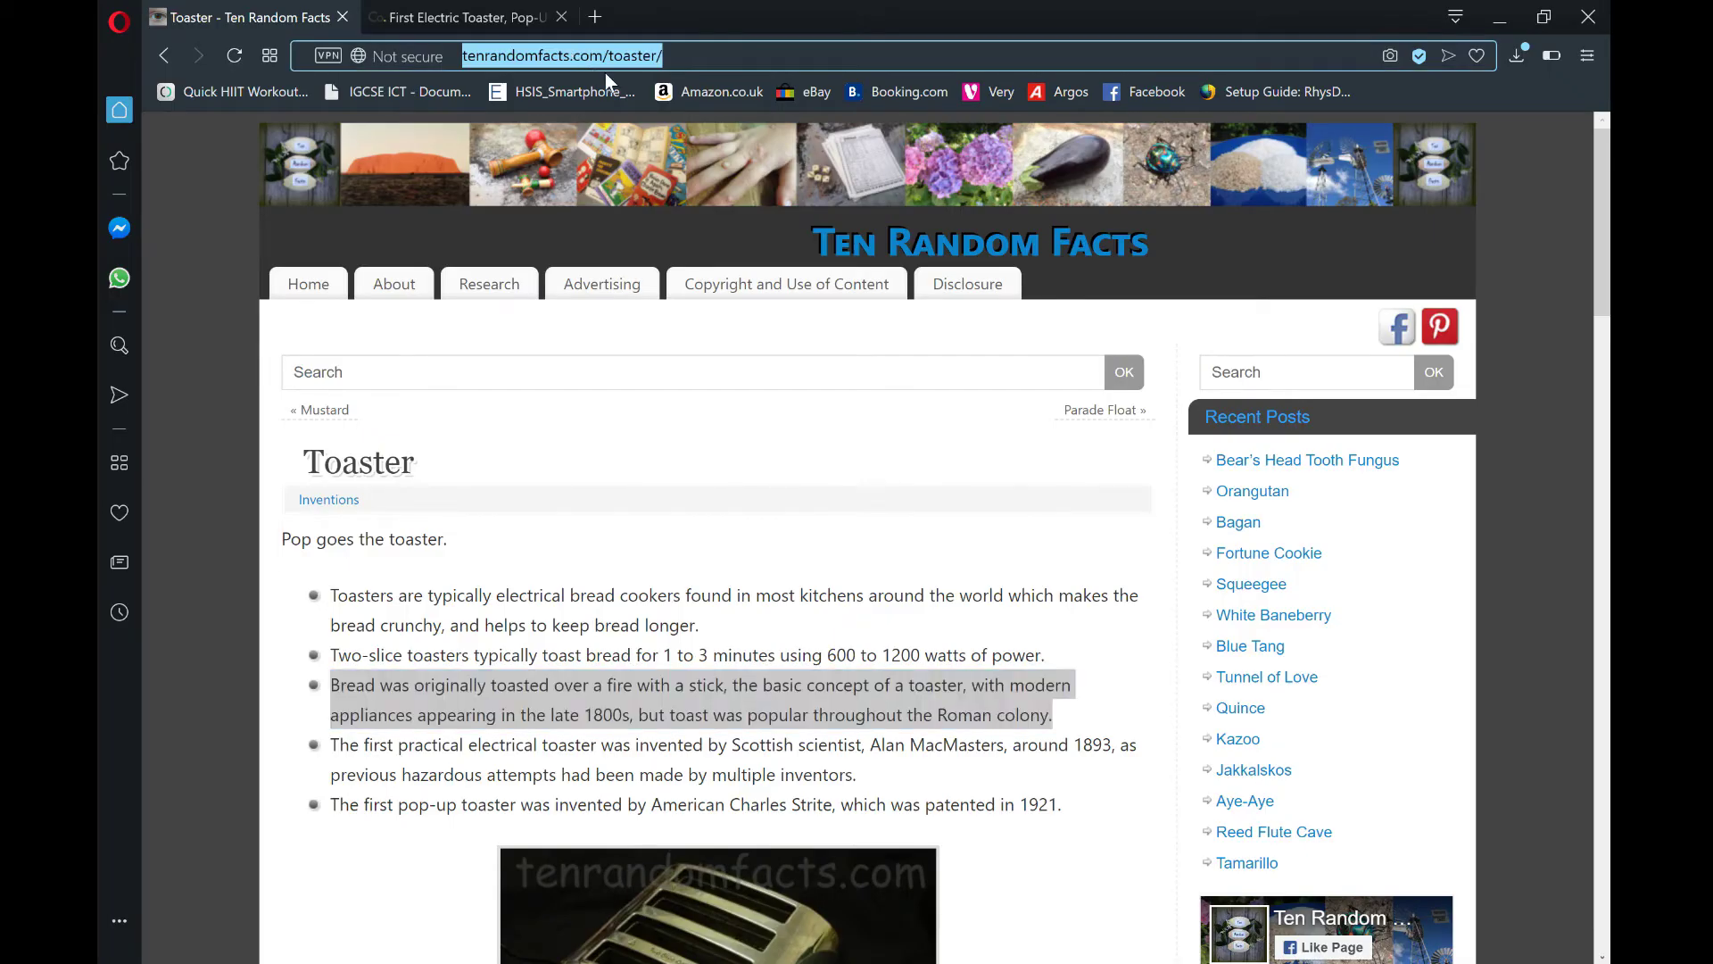
{"action": "key", "text": "ctrl+c"}
{"action": "key", "text": "alt+Tab"}
{"action": "key", "text": "ctrl+v"}
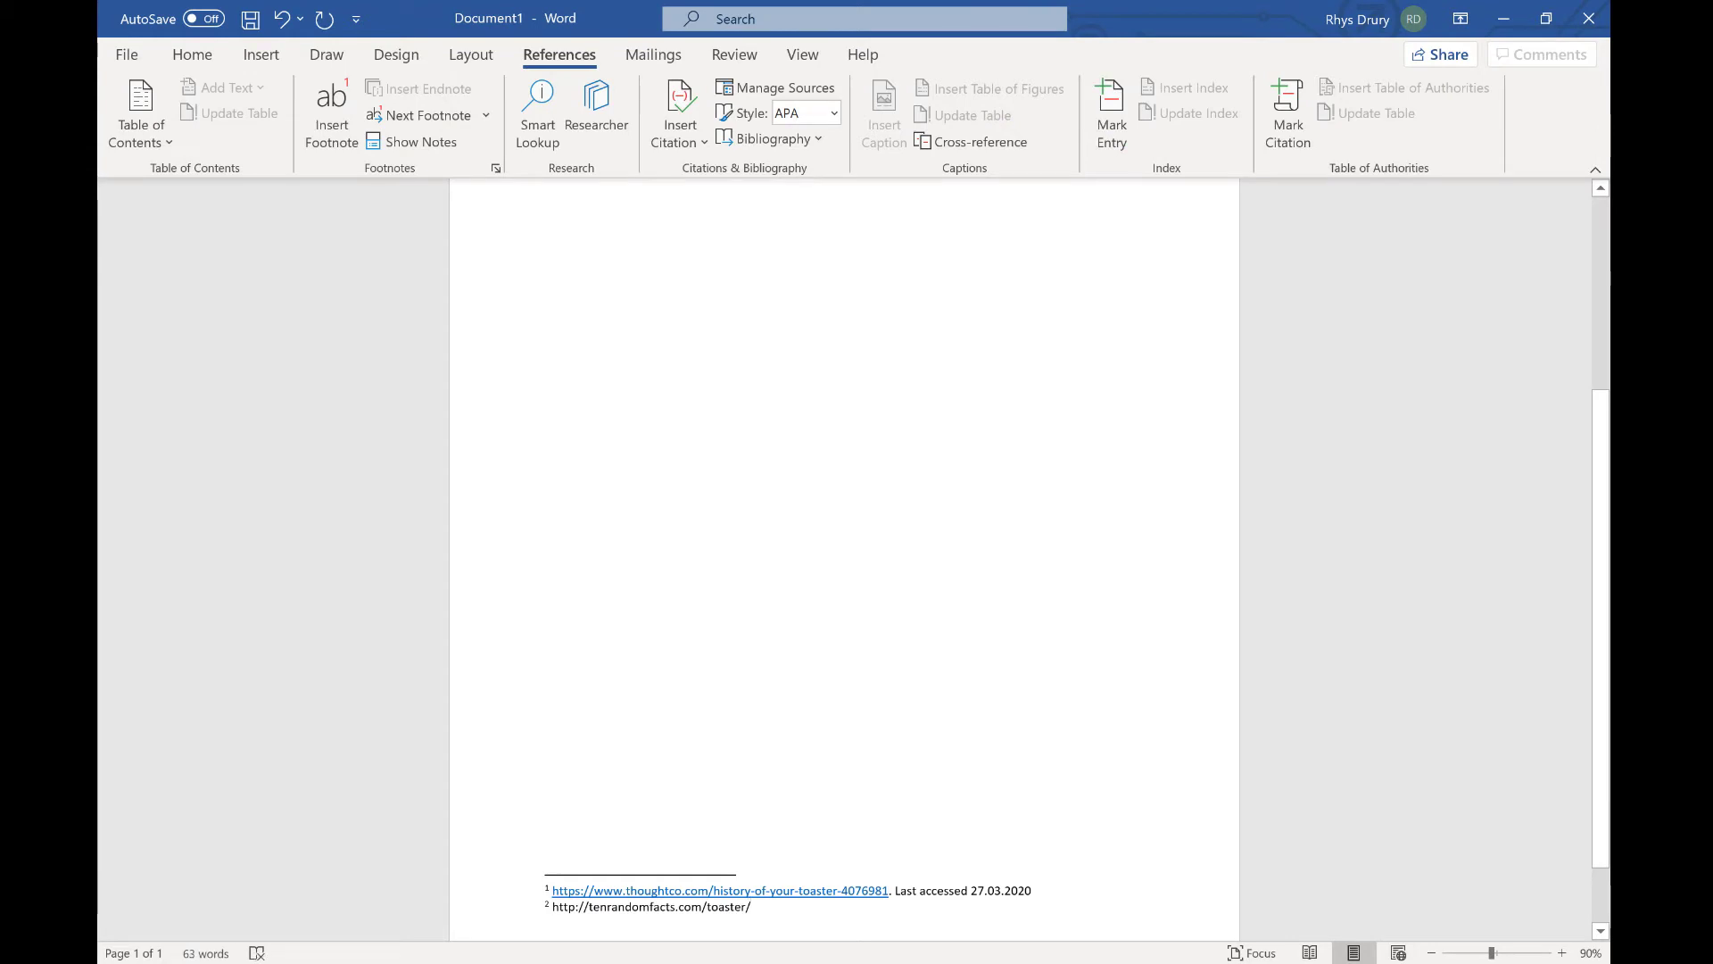
{"action": "type", "text": ". Las"}
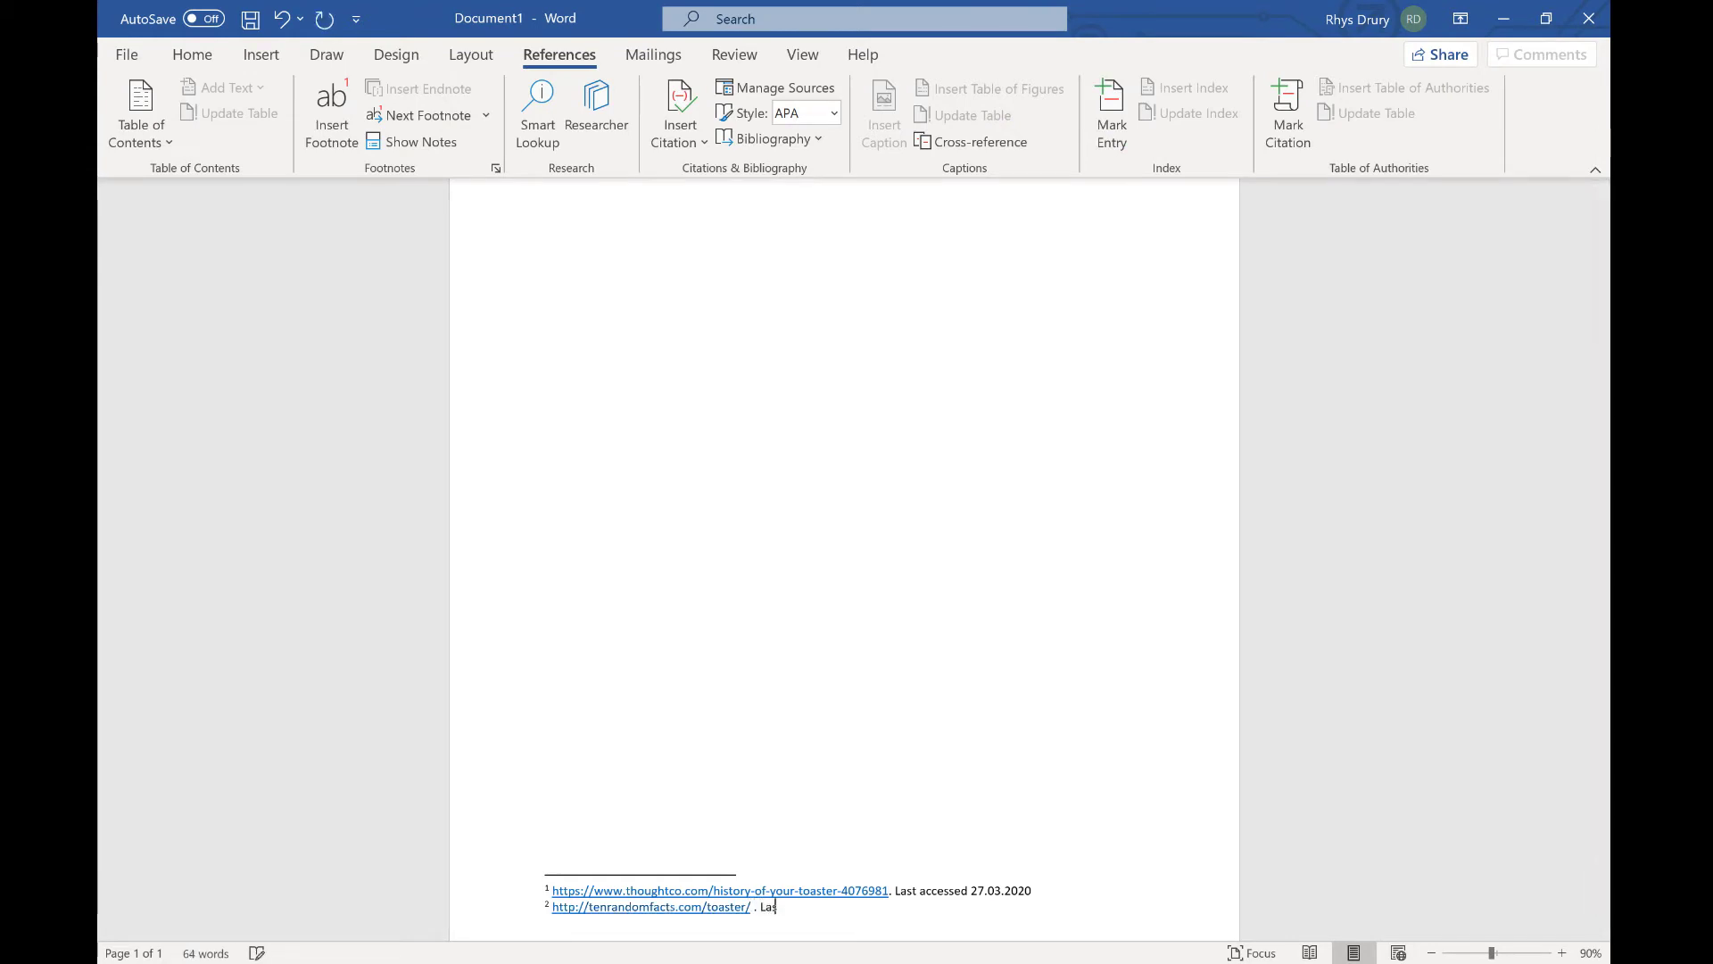
{"action": "type", "text": "t accessed 27.03.2020"}
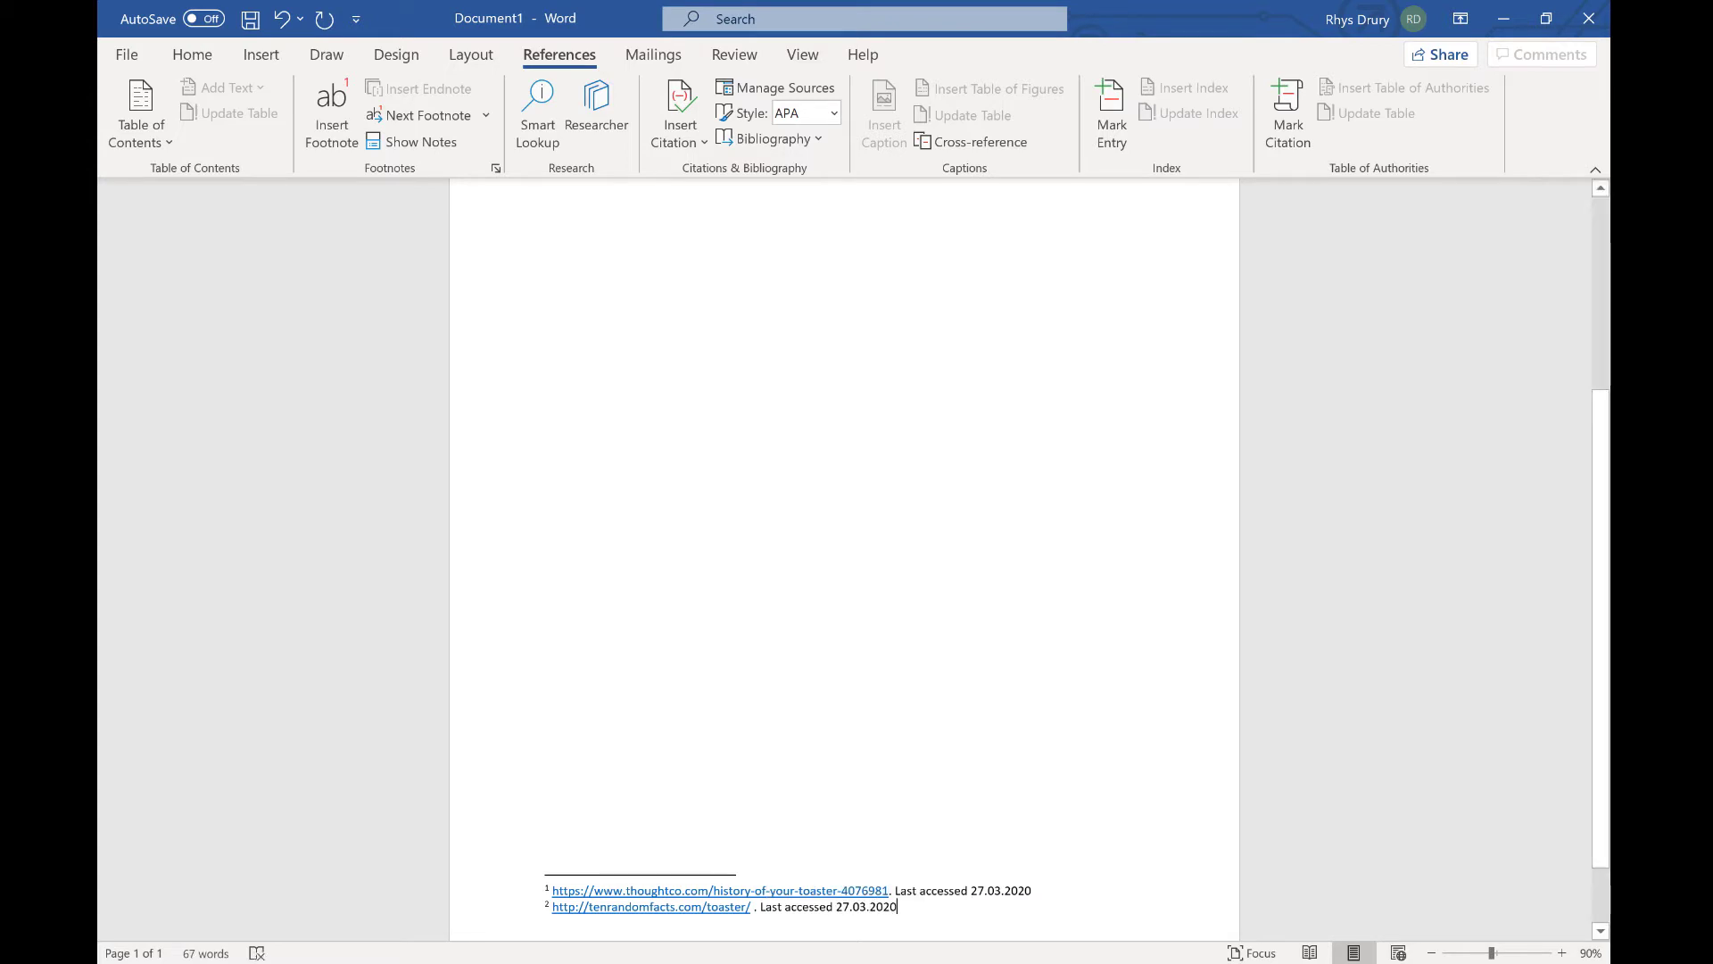
Review the quoted passage and its reference mark against the footnotes at the end of the page.
{"action": "scroll", "coordinate": [844, 536], "scroll_direction": "up", "scroll_amount": 10}
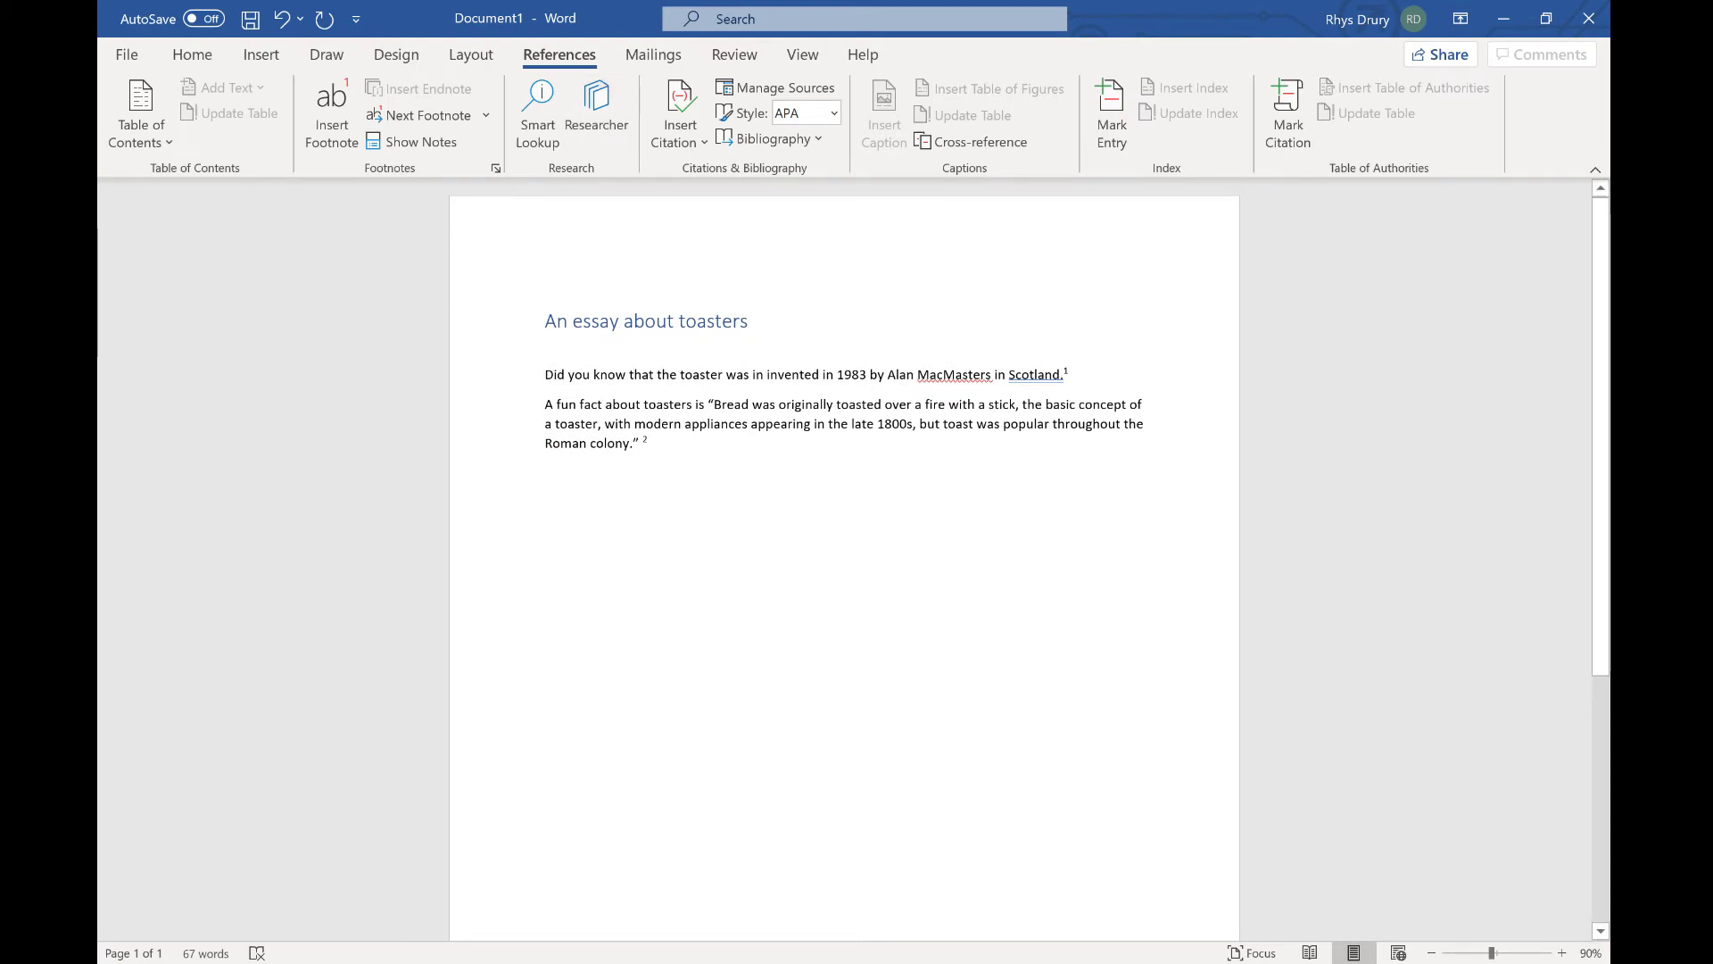
{"action": "left_click_drag", "start_coordinate": [709, 404], "coordinate": [642, 446]}
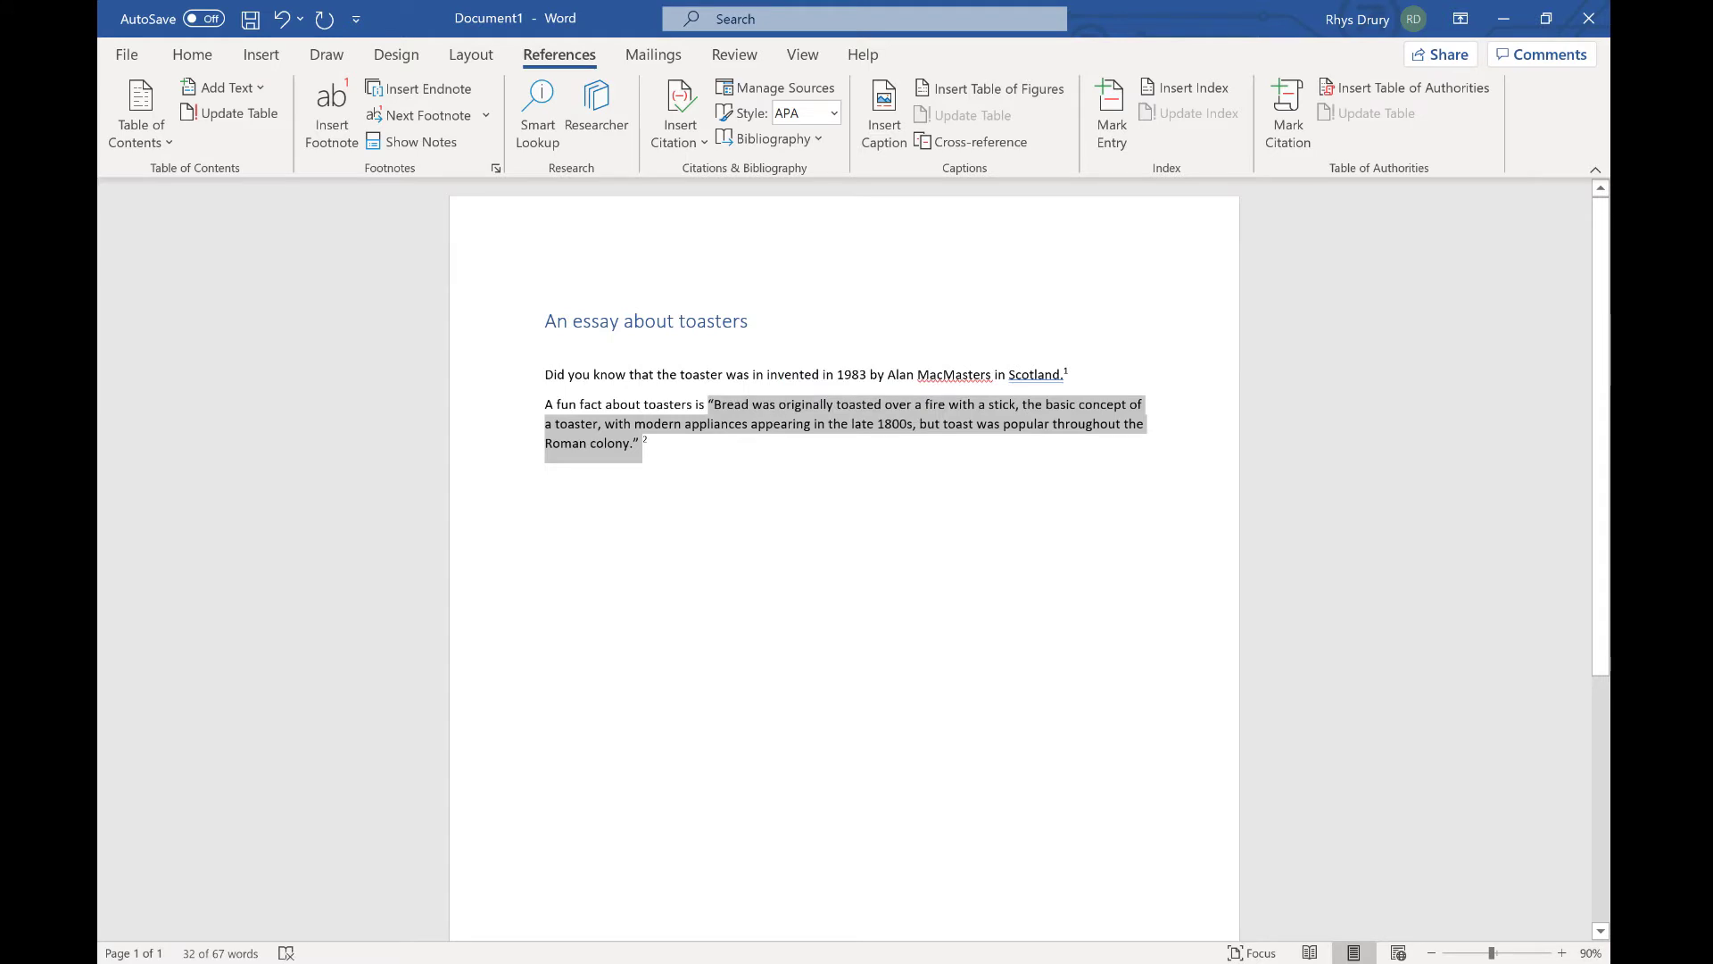
{"action": "scroll", "coordinate": [843, 536], "scroll_direction": "down", "scroll_amount": 5}
{"action": "scroll", "coordinate": [843, 536], "scroll_direction": "up", "scroll_amount": 5}
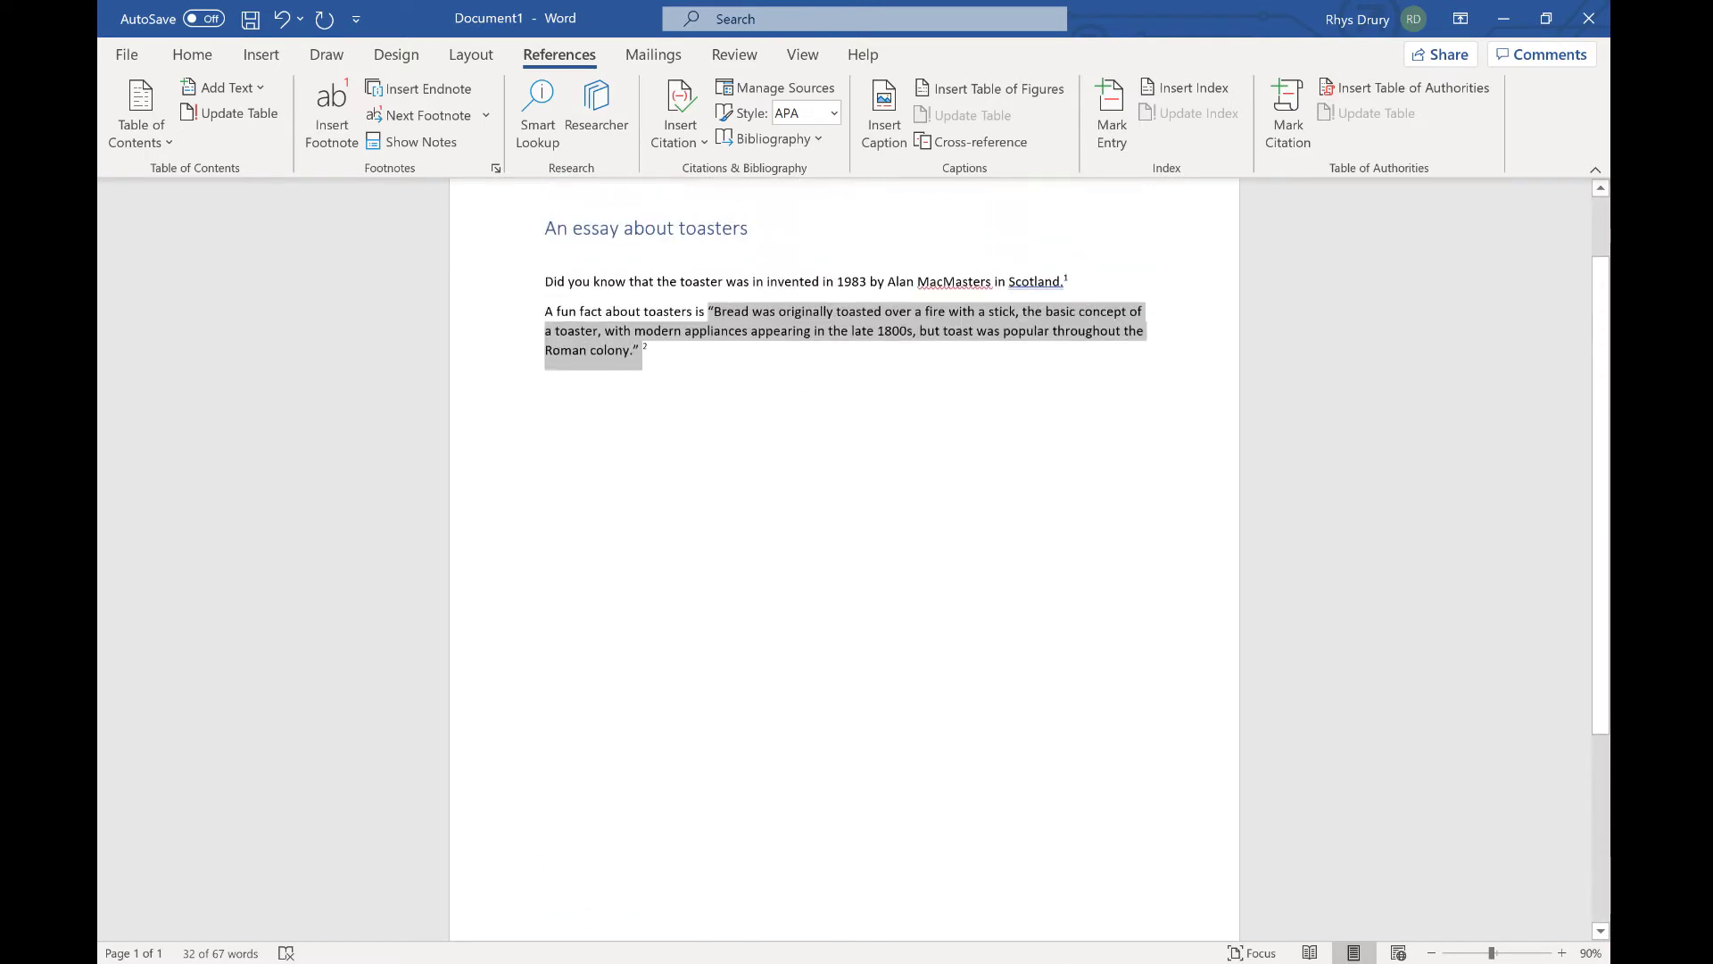
{"action": "left_click", "coordinate": [696, 350]}
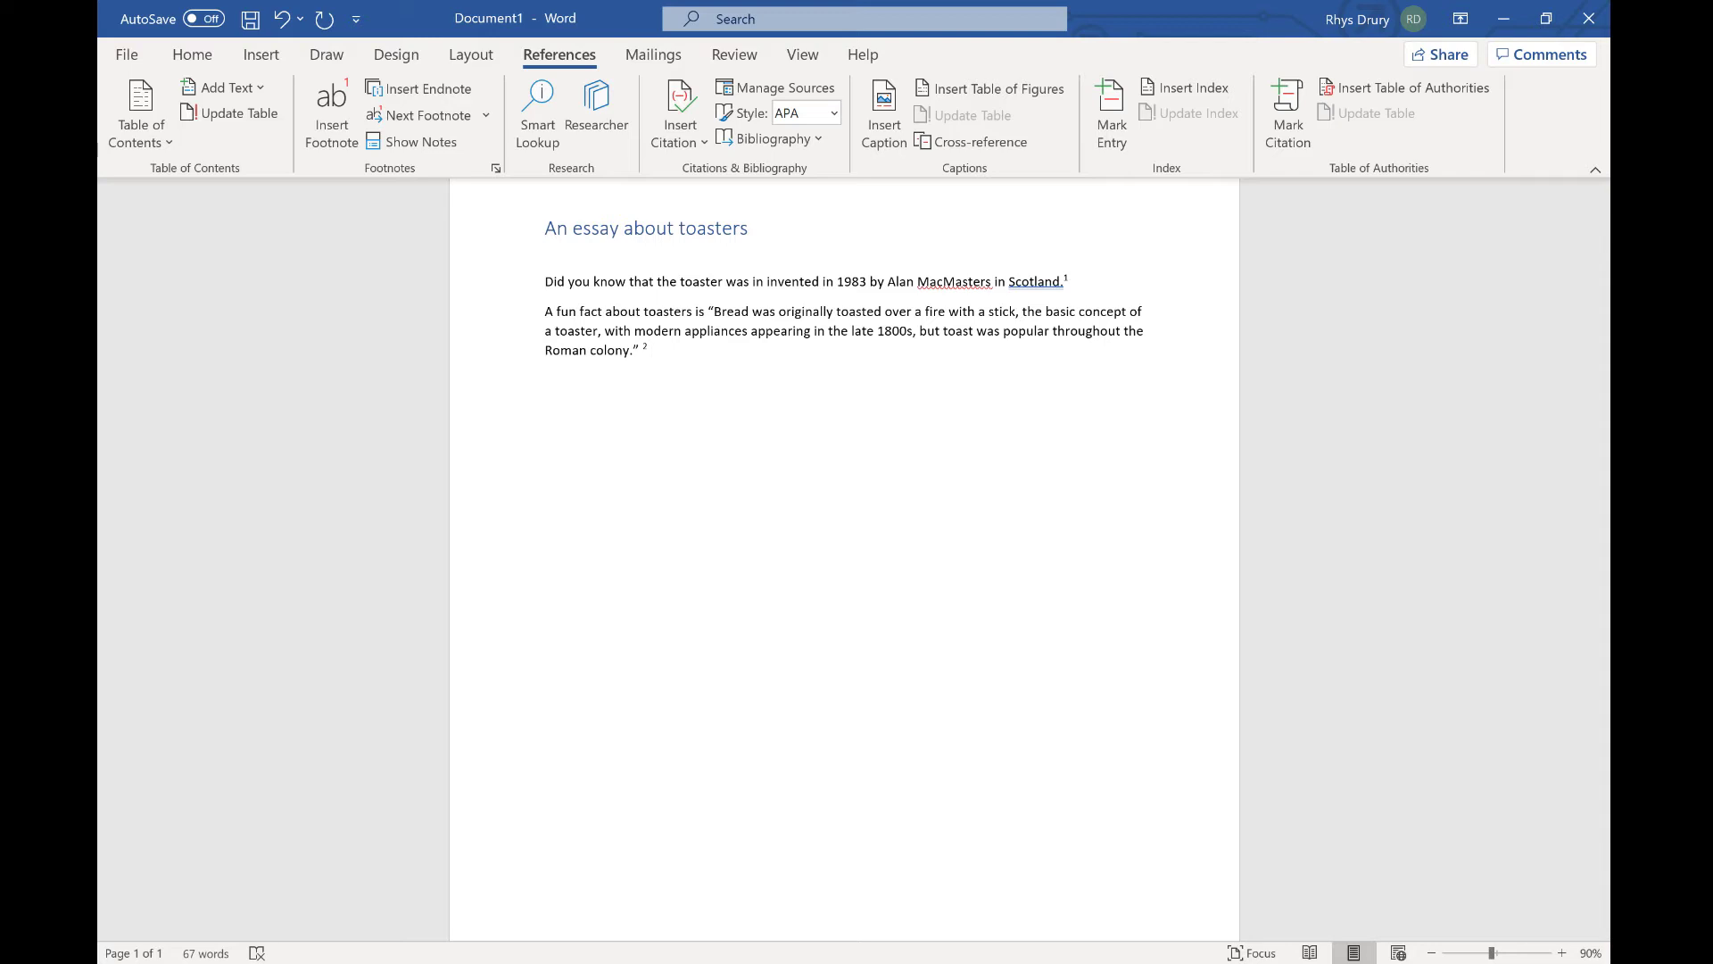
{"action": "scroll", "coordinate": [845, 554], "scroll_direction": "down", "scroll_amount": 5}
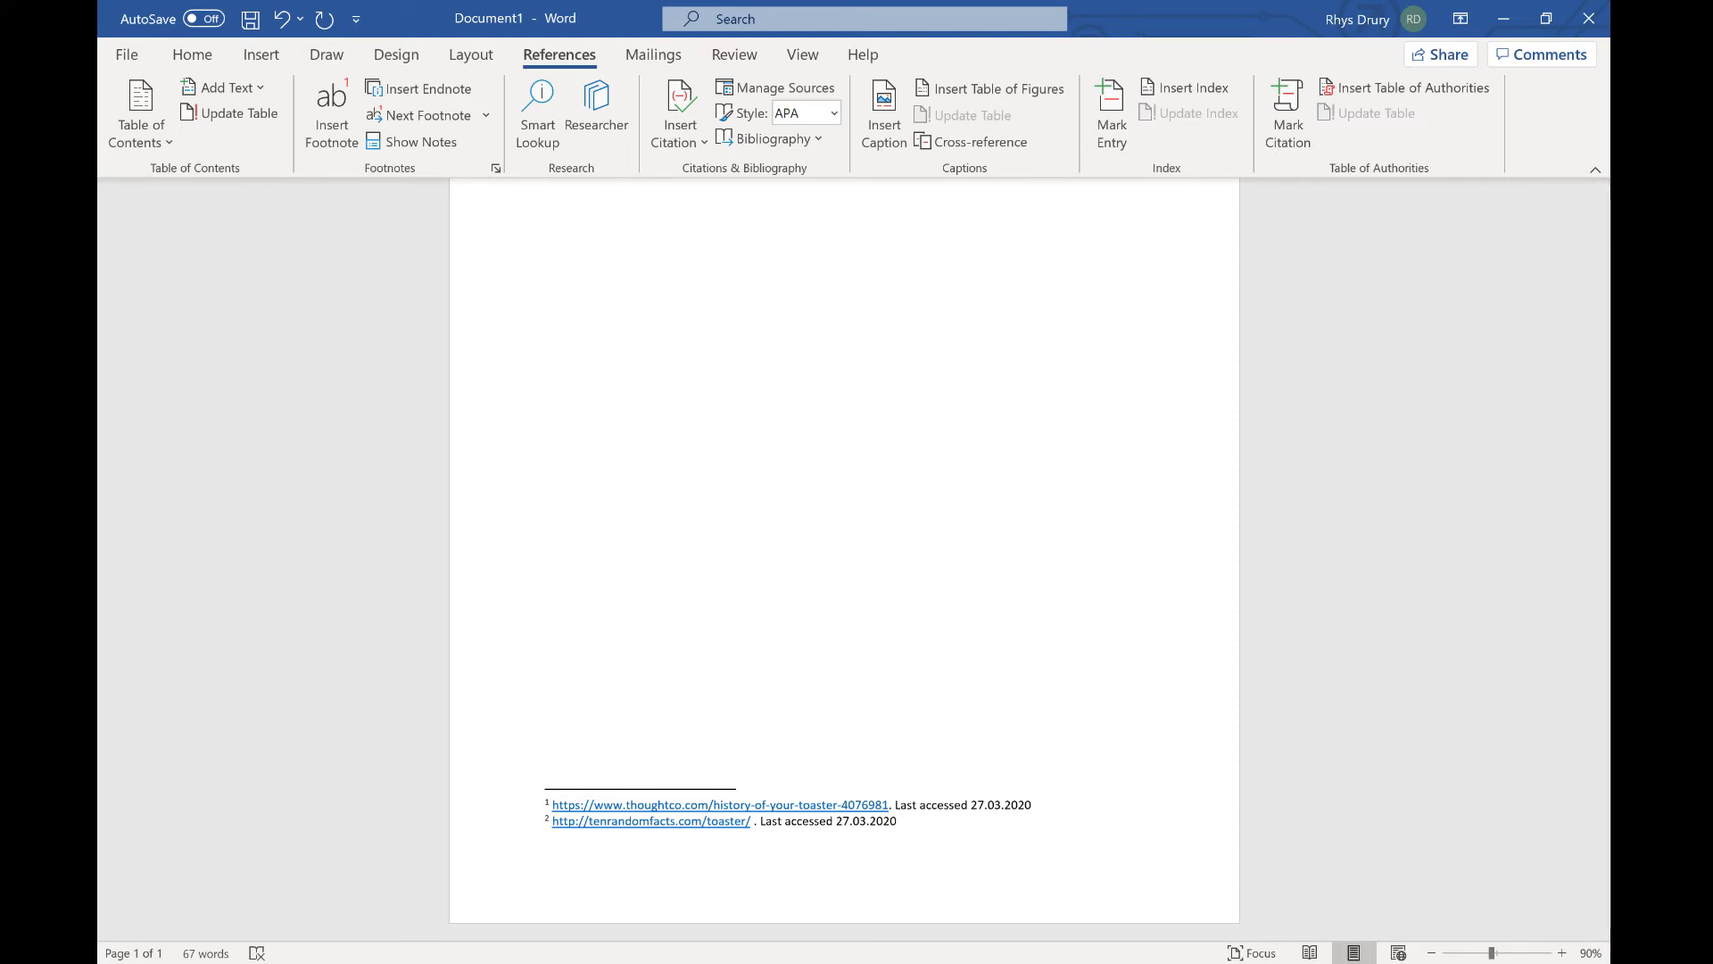
{"action": "scroll", "coordinate": [844, 553], "scroll_direction": "up", "scroll_amount": 10}
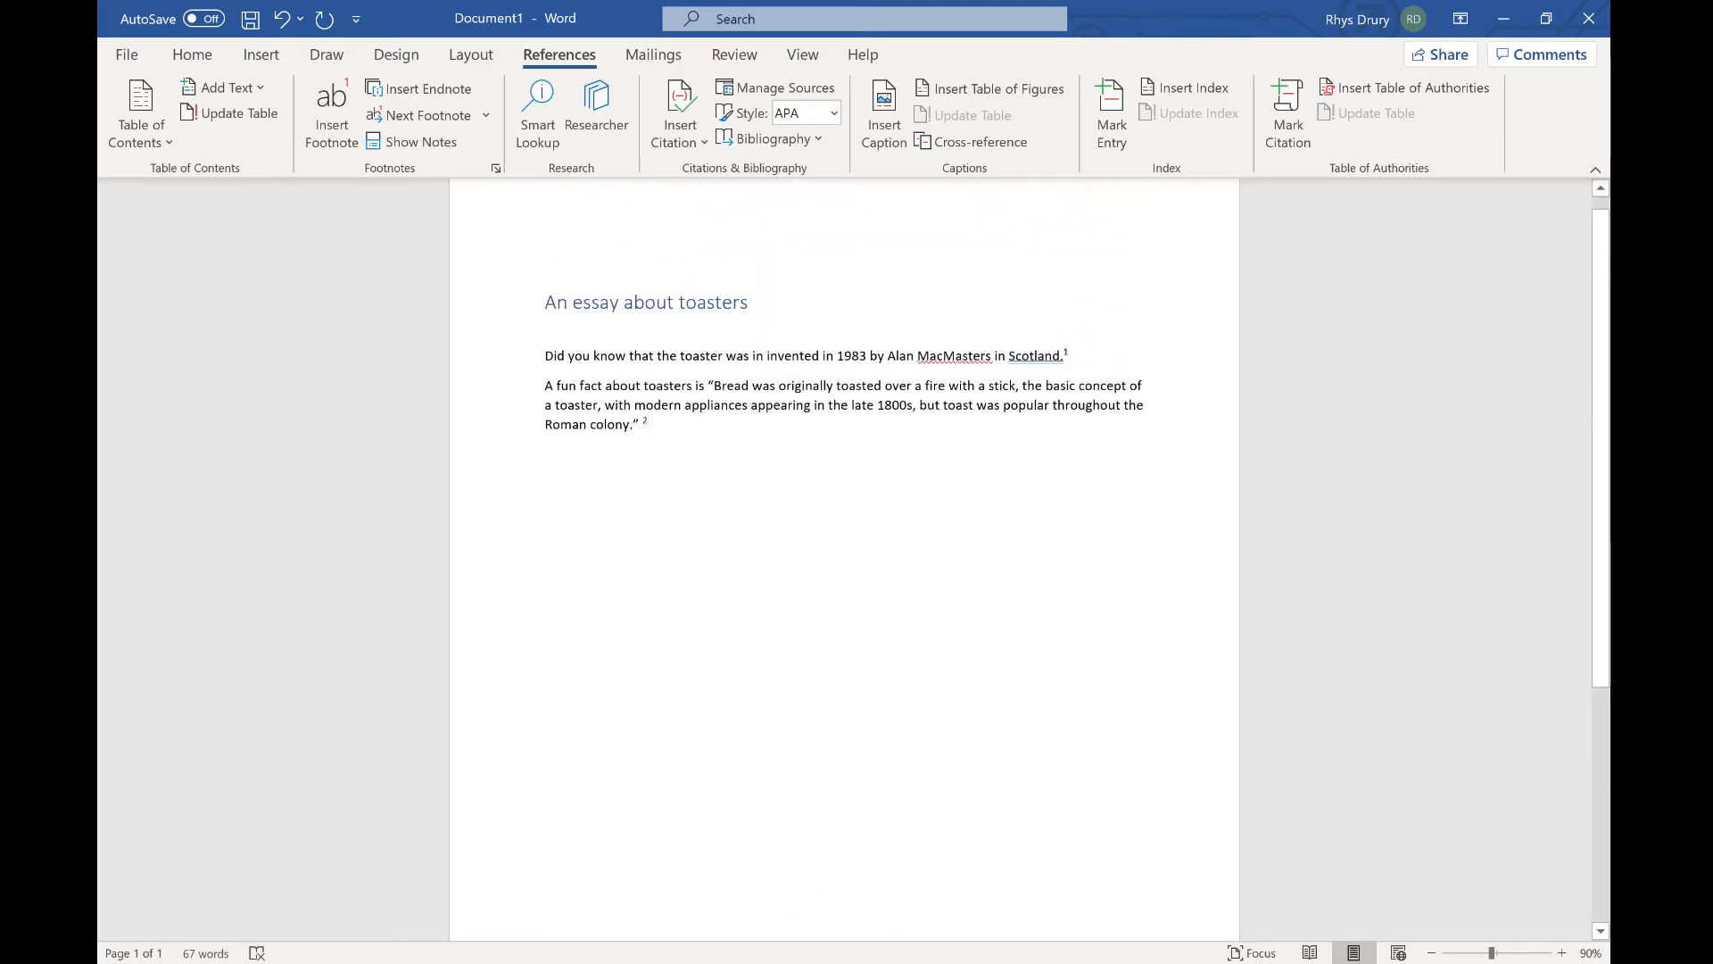